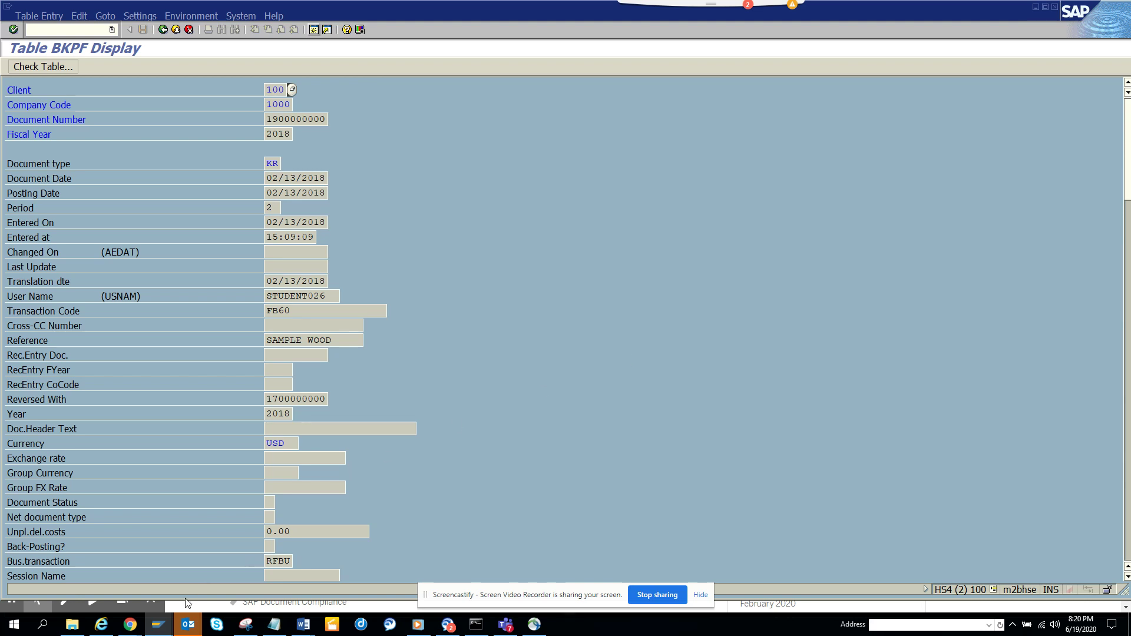
# Bring the G/L line item list forward and back out to the SAP Easy Access menu
pyautogui.moveTo(159, 625)
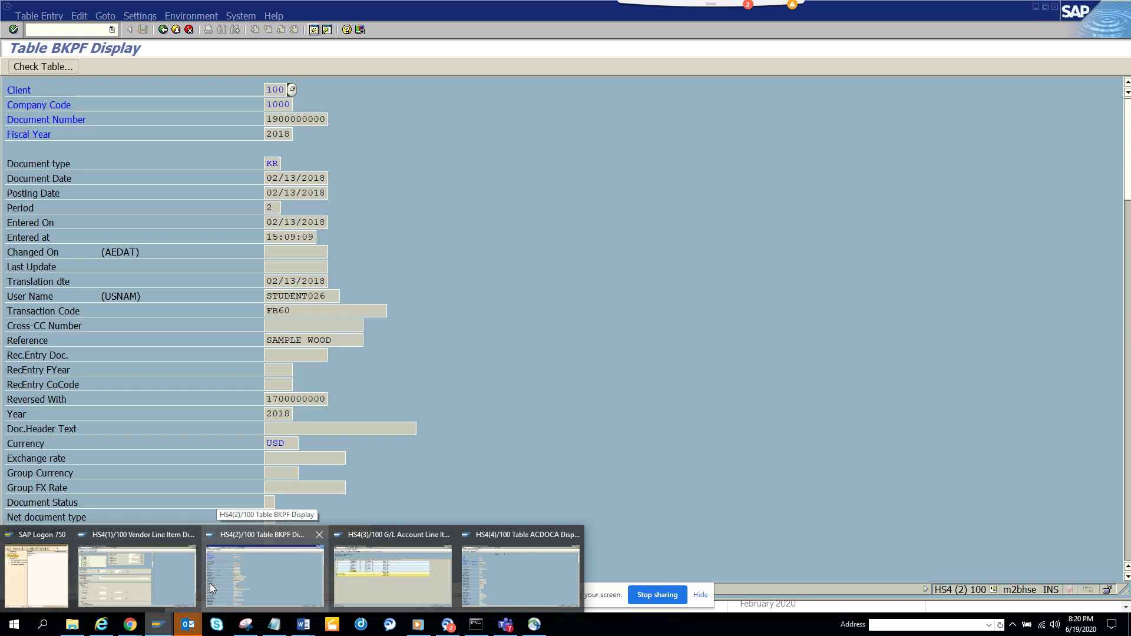
pyautogui.click(347, 566)
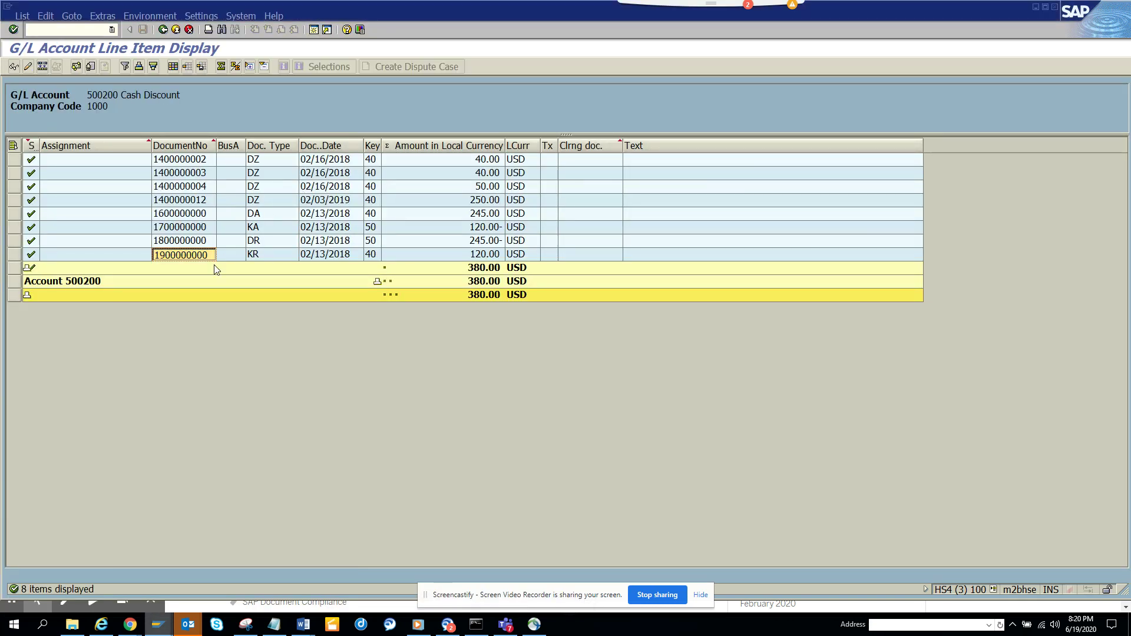
pyautogui.click(162, 30)
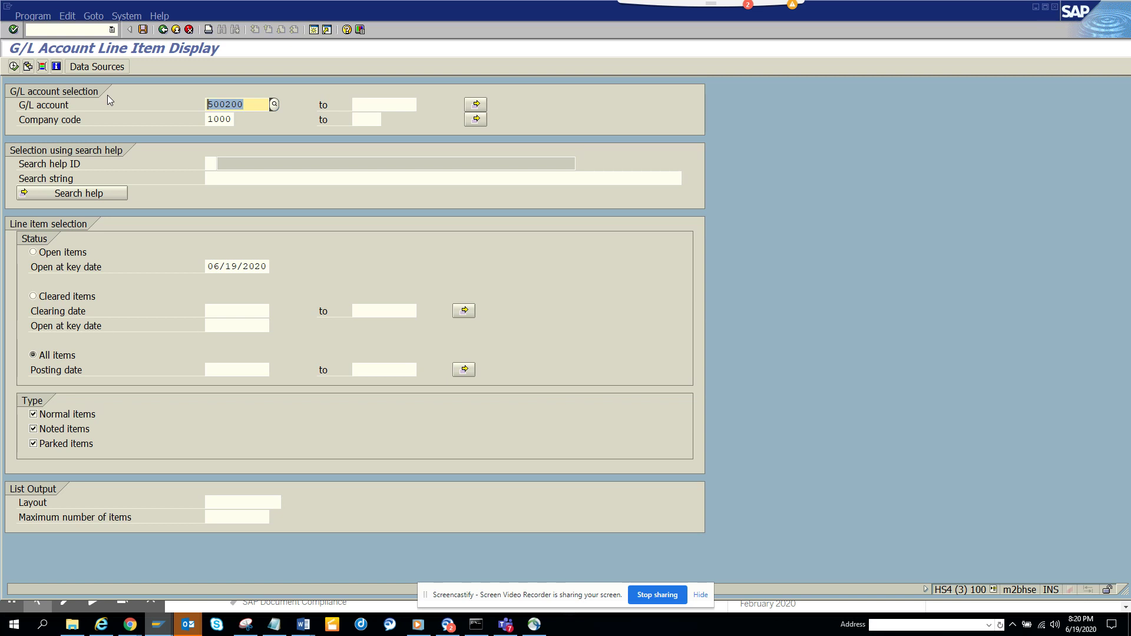
pyautogui.press('Home')
pyautogui.click(163, 29)
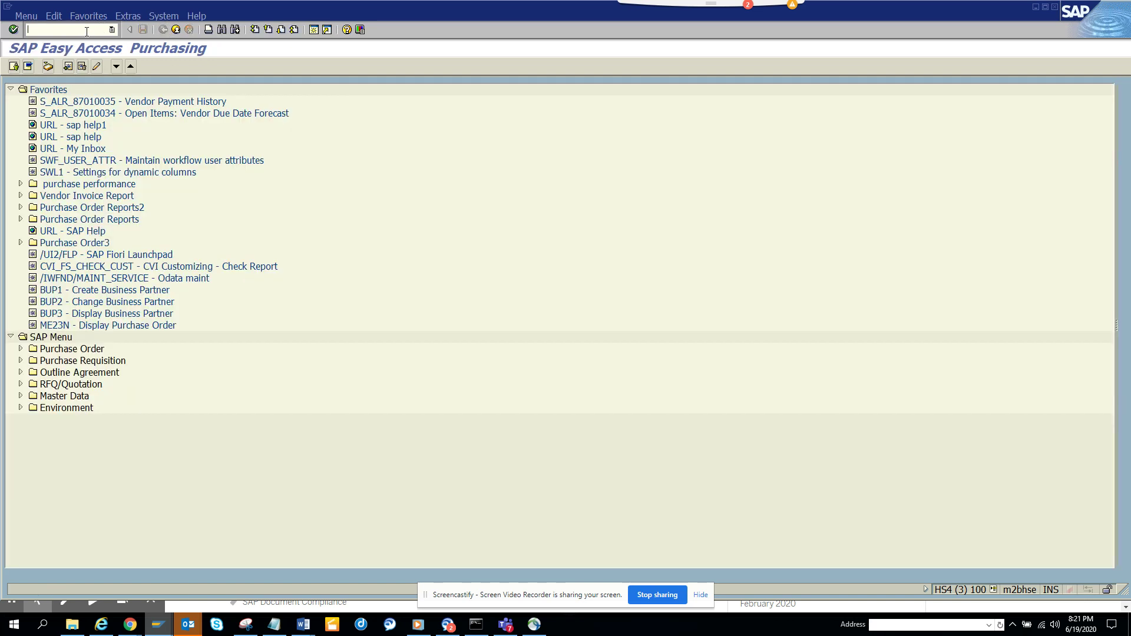
# Rerun FBL3N for account 500200 with All items, listing 8 items totalling 380.00 USD
pyautogui.write('fbl')
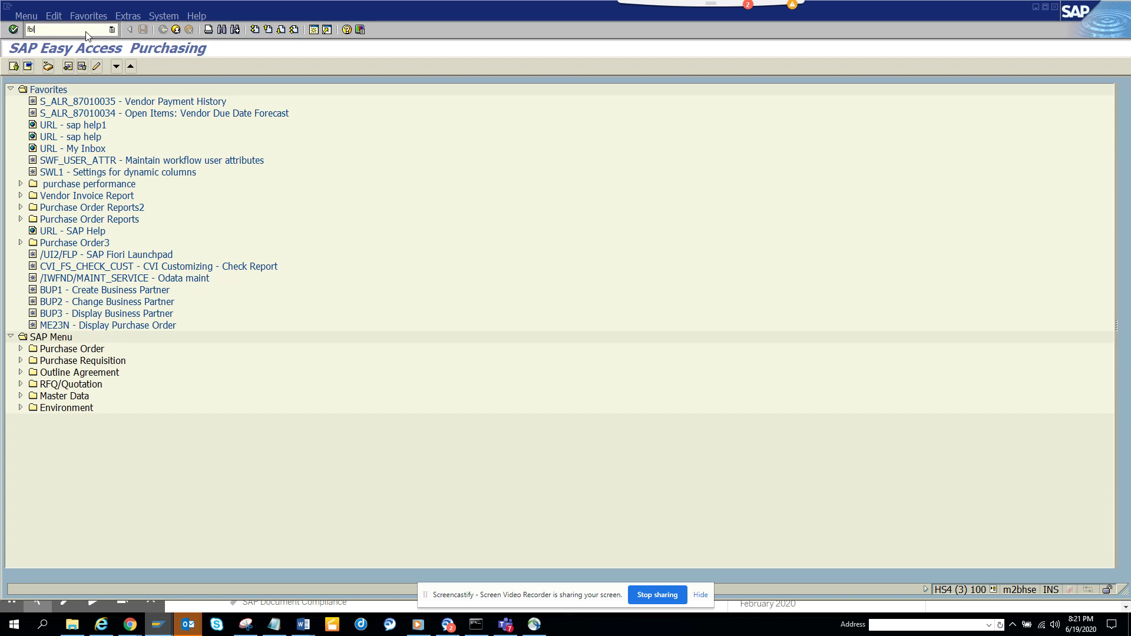
pyautogui.write('3n')
pyautogui.press('Return')
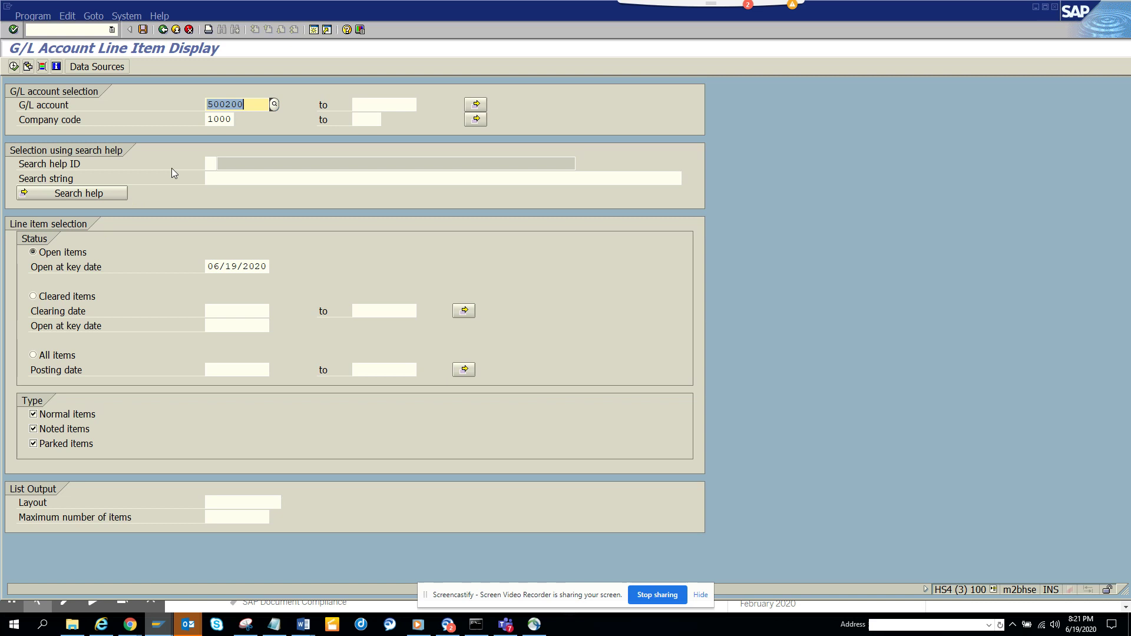
pyautogui.click(74, 356)
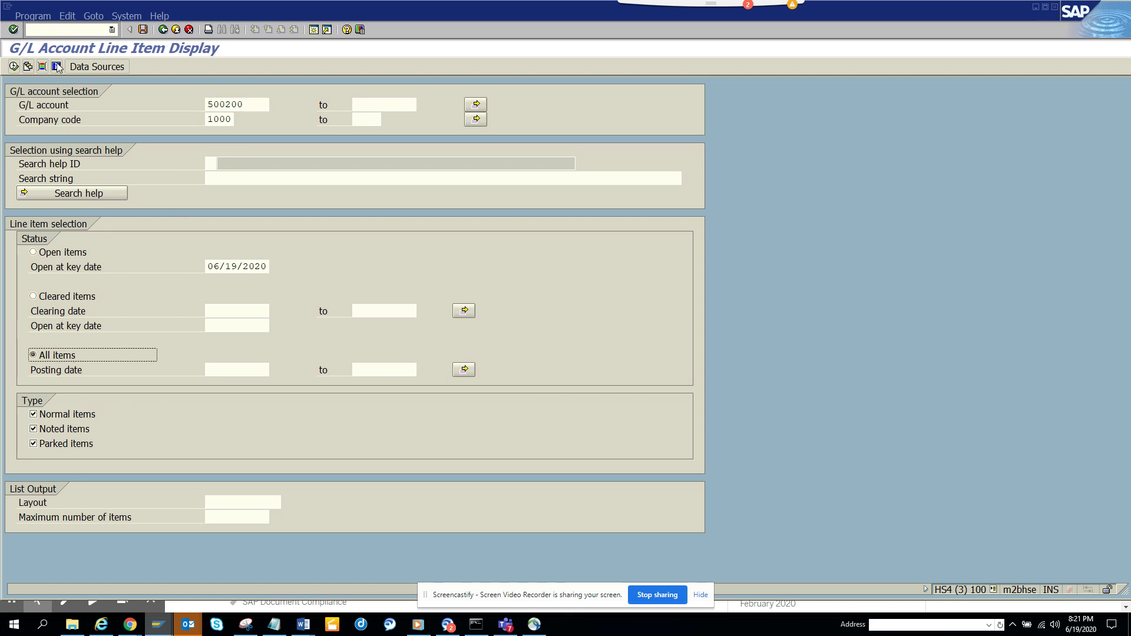
pyautogui.click(13, 66)
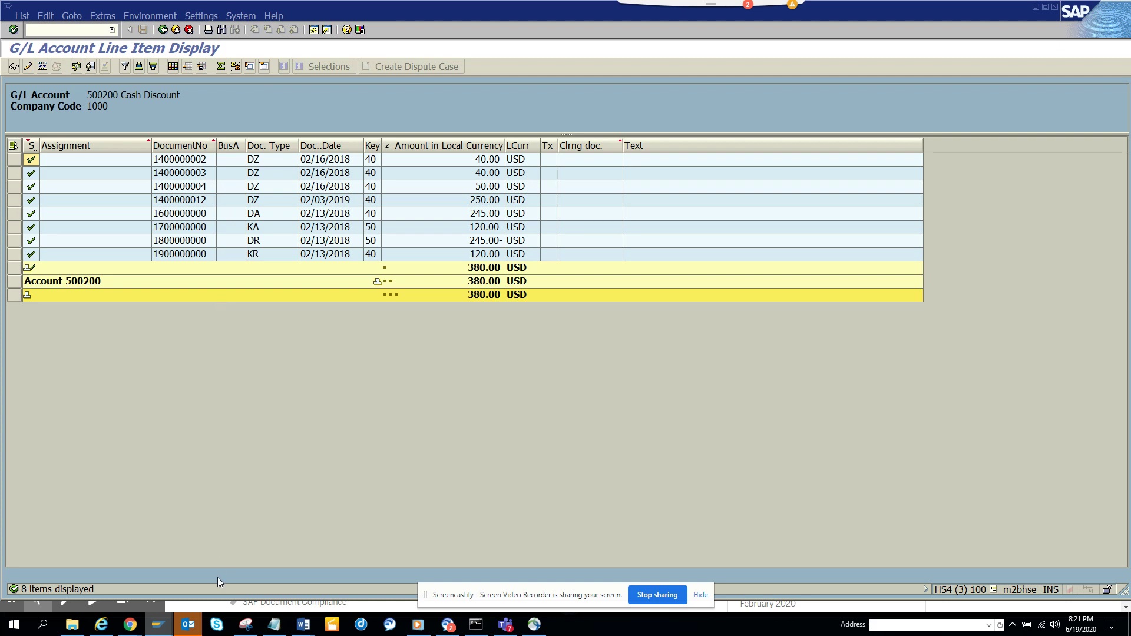
pyautogui.moveTo(157, 624)
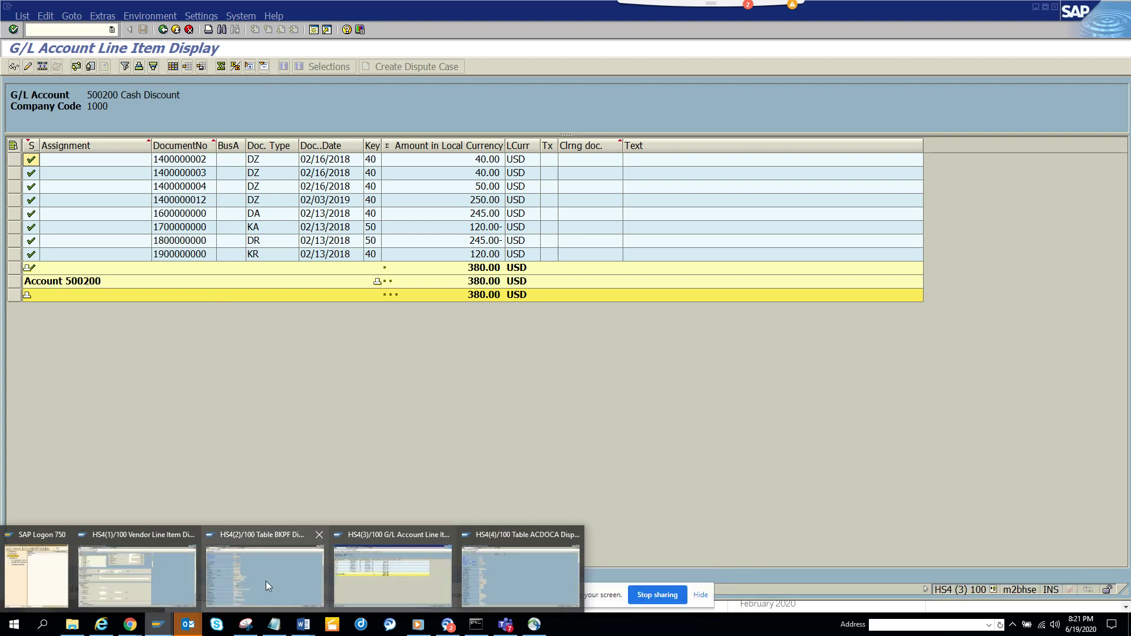
pyautogui.click(506, 550)
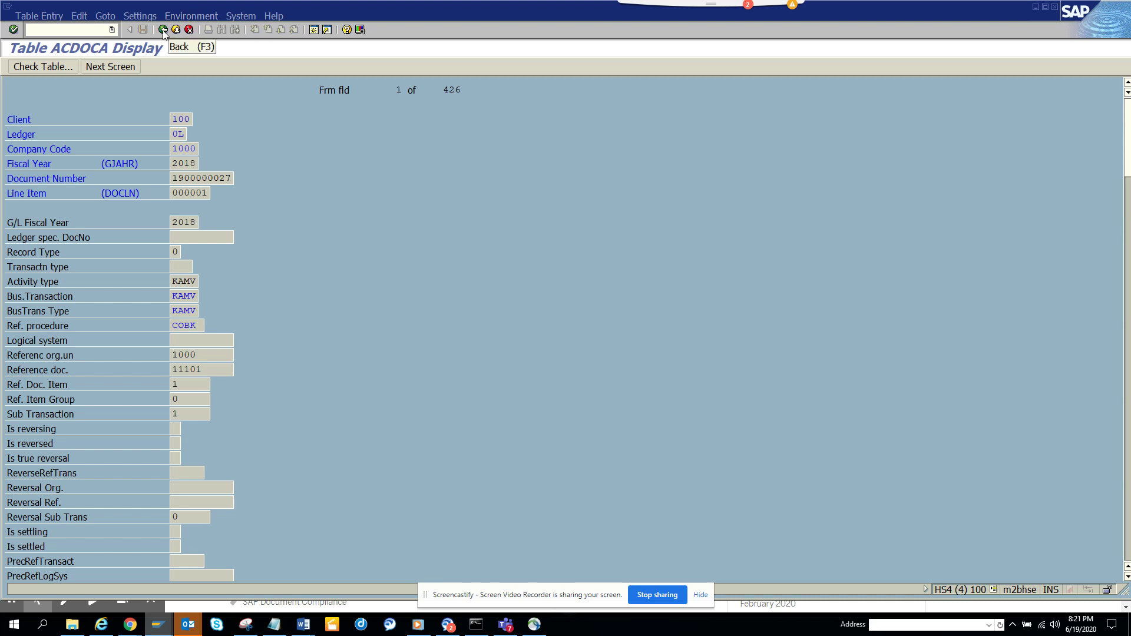
pyautogui.moveTo(1127, 141); pyautogui.dragTo(1129, 242)
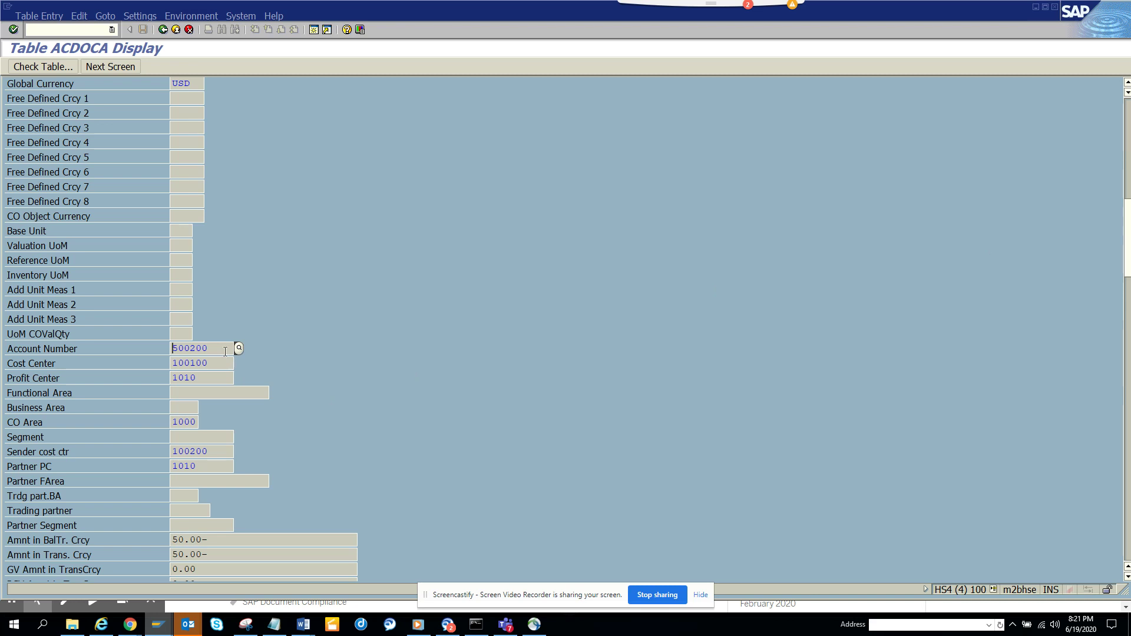
pyautogui.moveTo(227, 347); pyautogui.dragTo(55, 335)
pyautogui.press('Left')
pyautogui.click(162, 30)
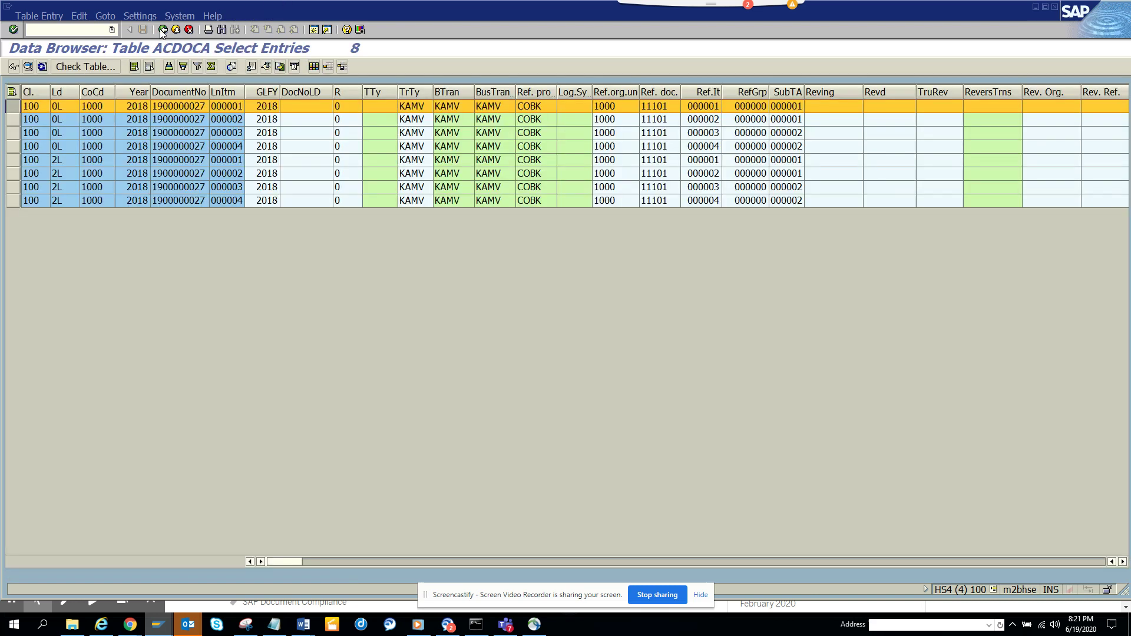
pyautogui.click(162, 30)
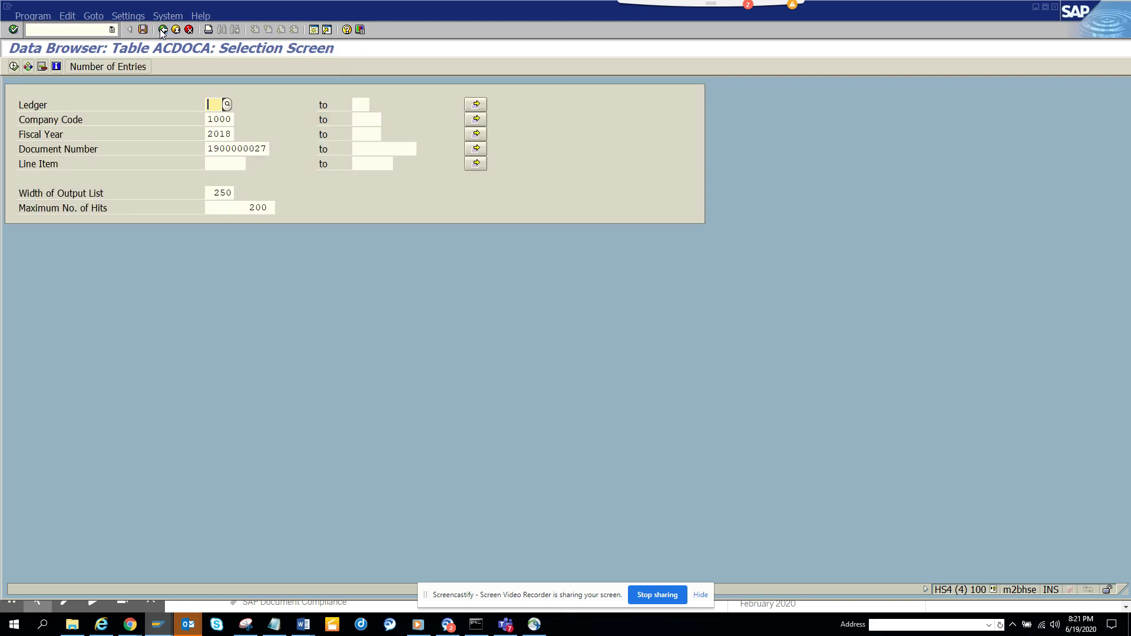
# Add Account Number (RACCT) as a selection field and run ACDOCA for account 500200
pyautogui.click(128, 16)
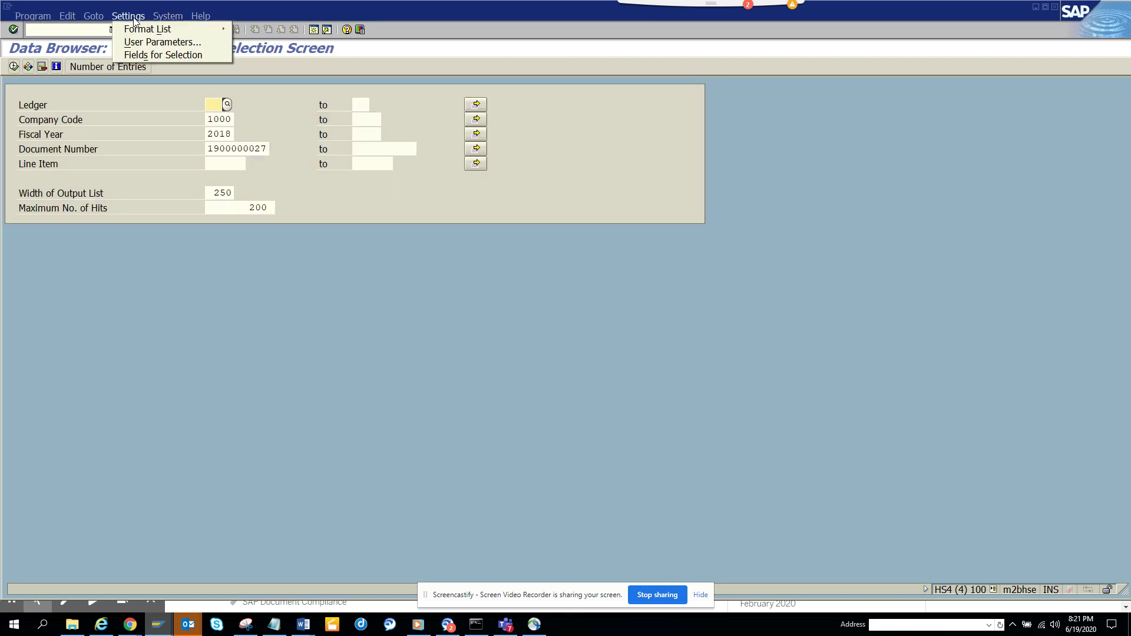
pyautogui.click(152, 55)
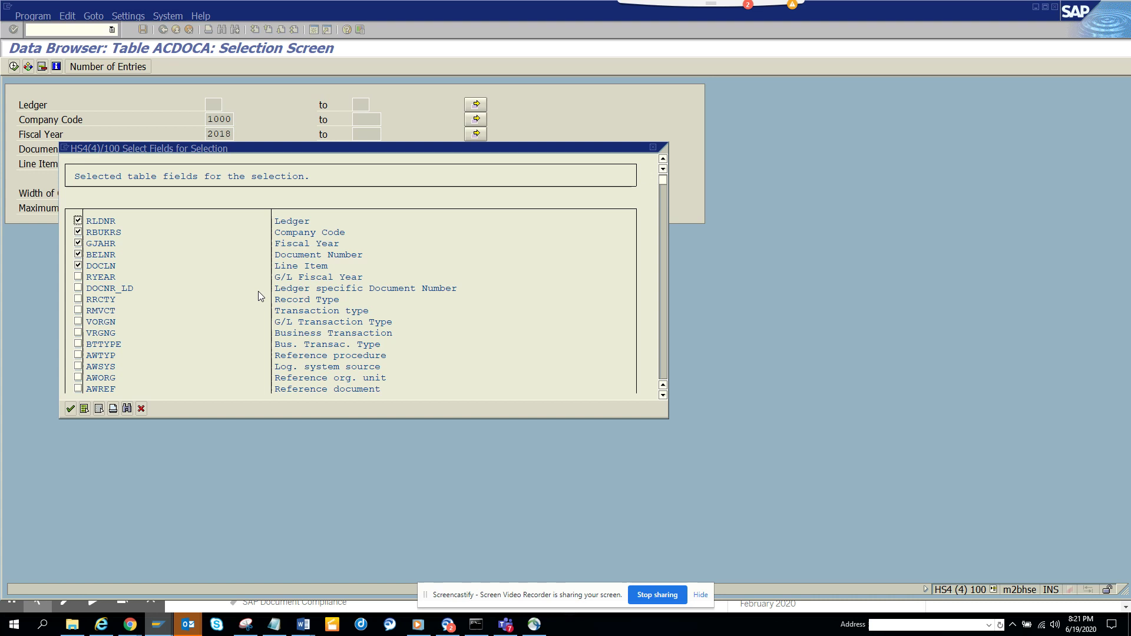
pyautogui.hotkey('ctrl', 'f')
pyautogui.write('accou')
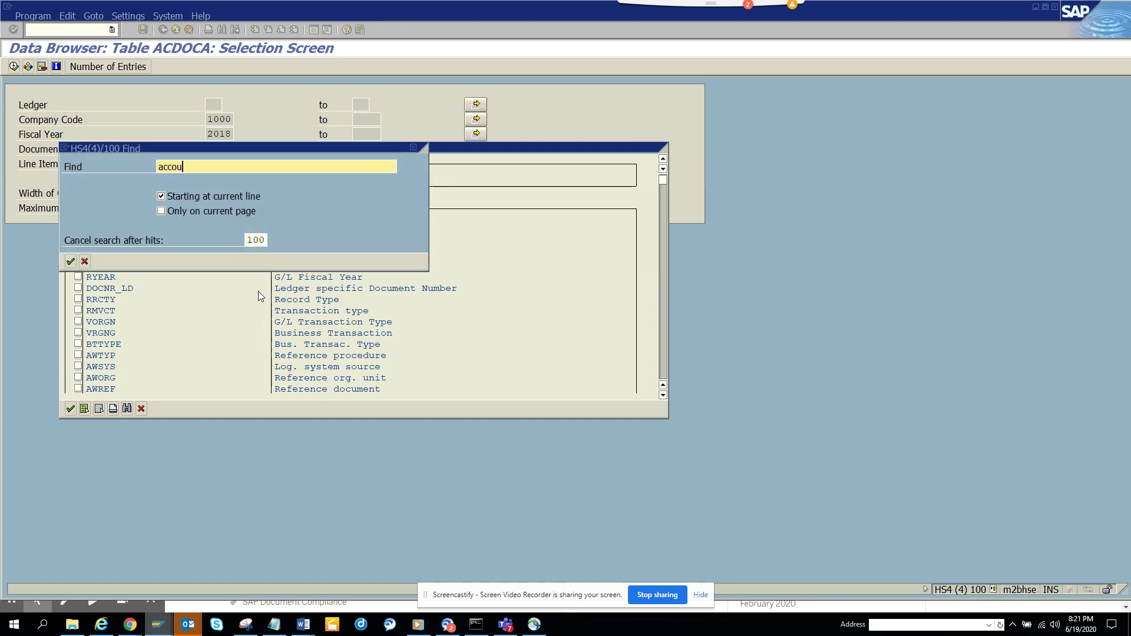
pyautogui.write('nt')
pyautogui.press('Return')
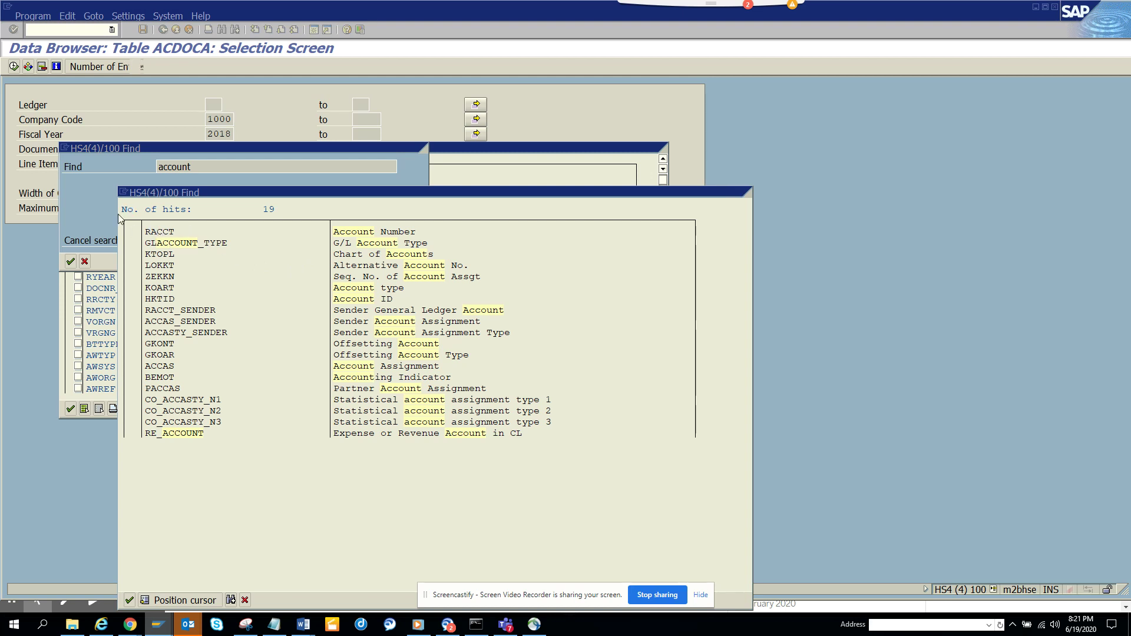
pyautogui.press('Return')
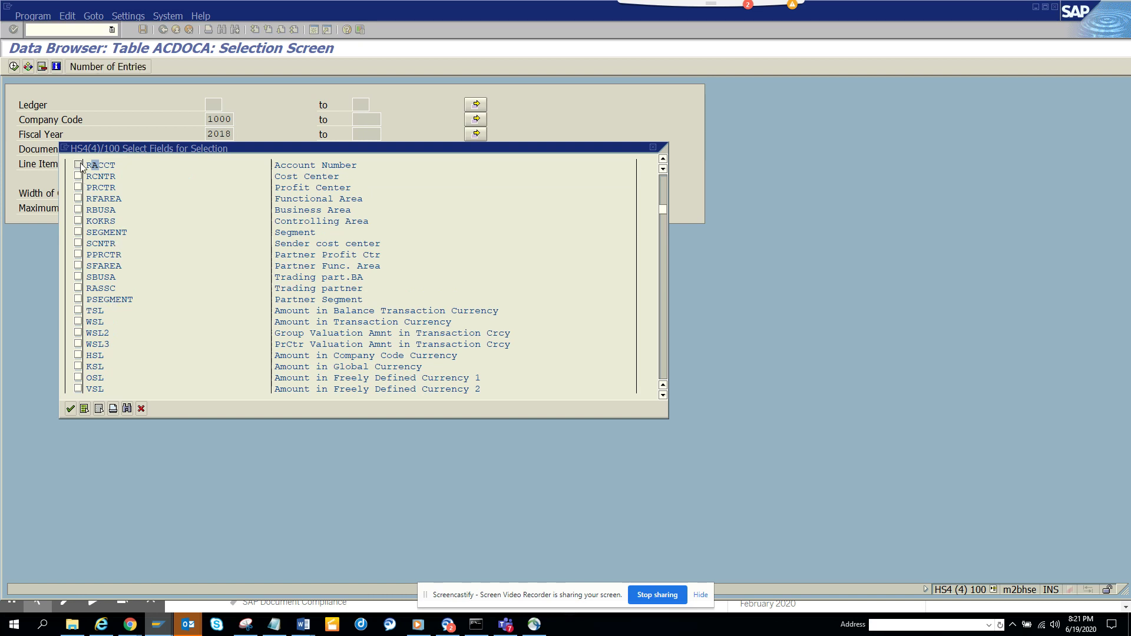
pyautogui.click(79, 164)
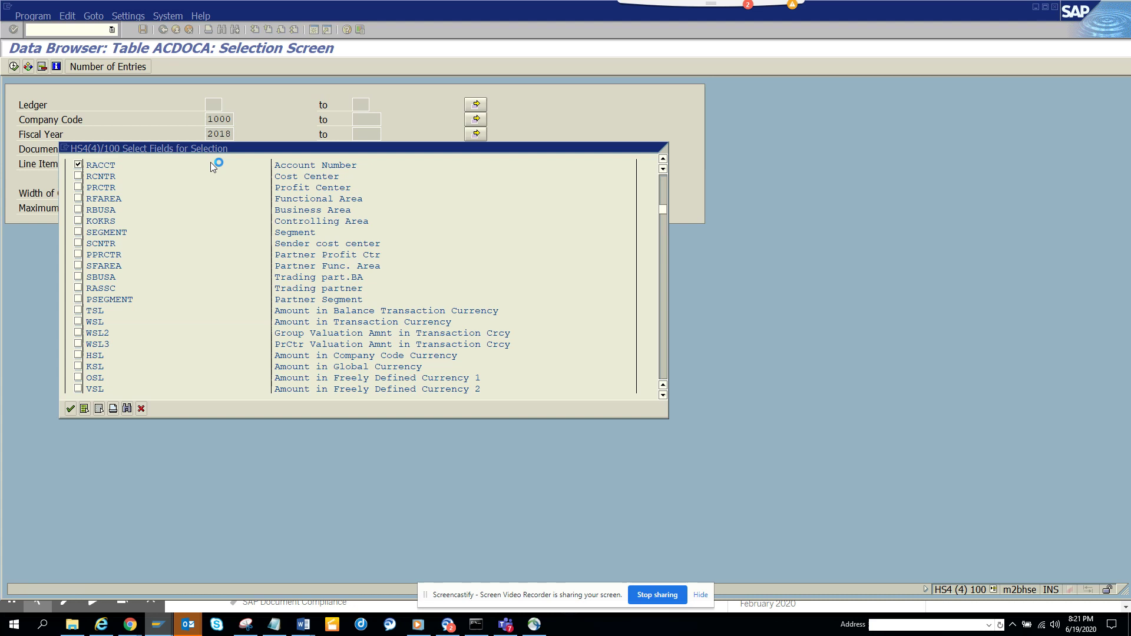
pyautogui.click(227, 194)
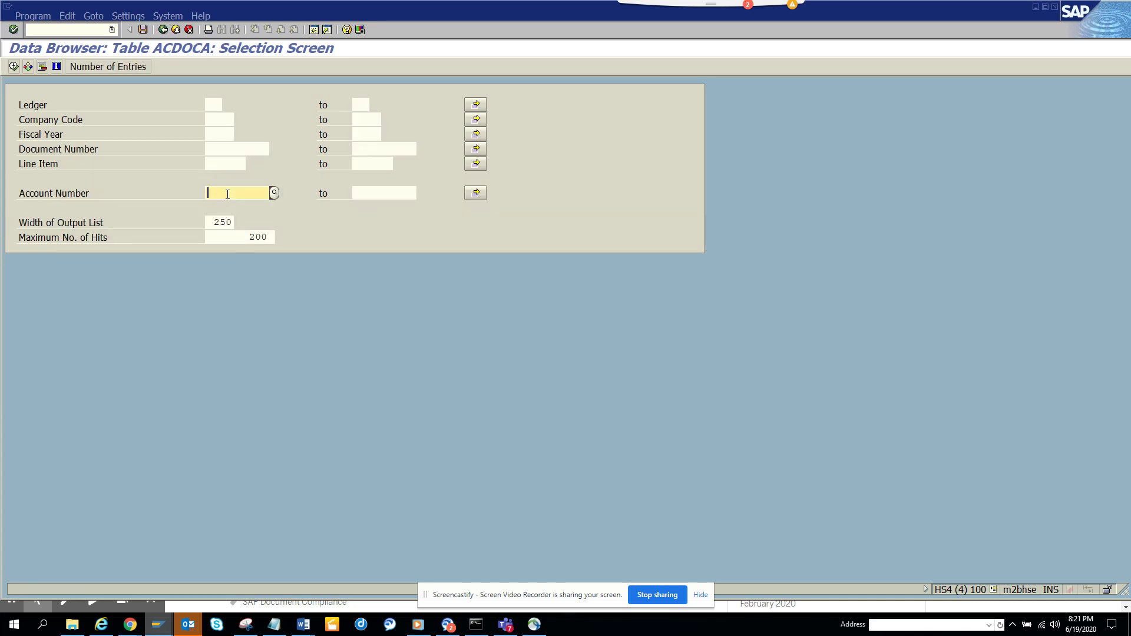
pyautogui.write('500200')
pyautogui.click(13, 66)
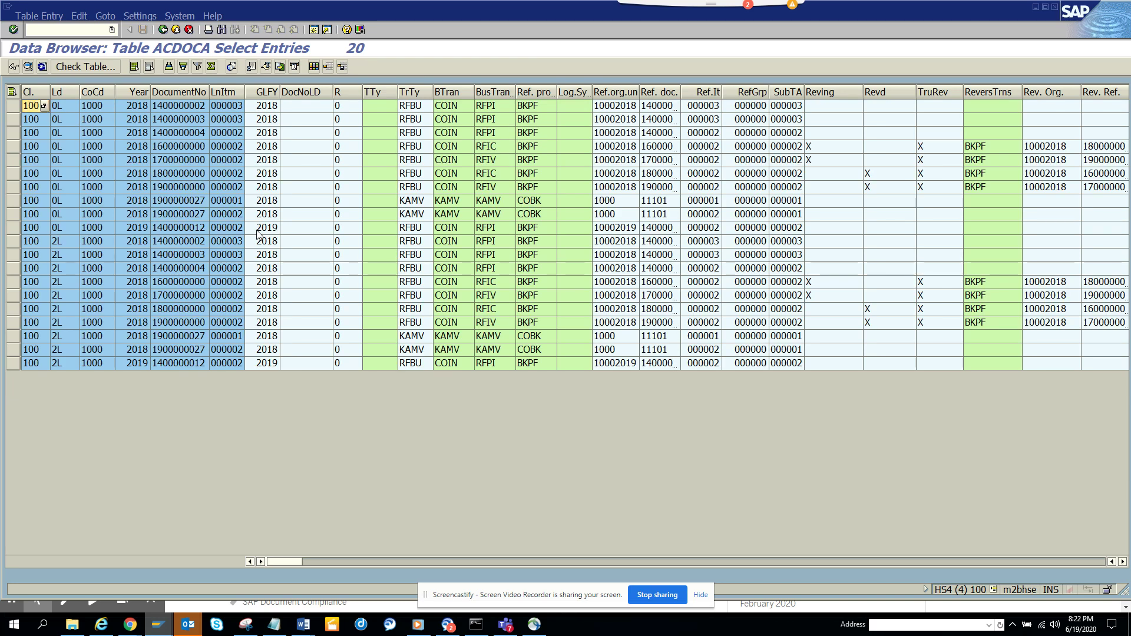
pyautogui.hotkey('alt', 'Tab')
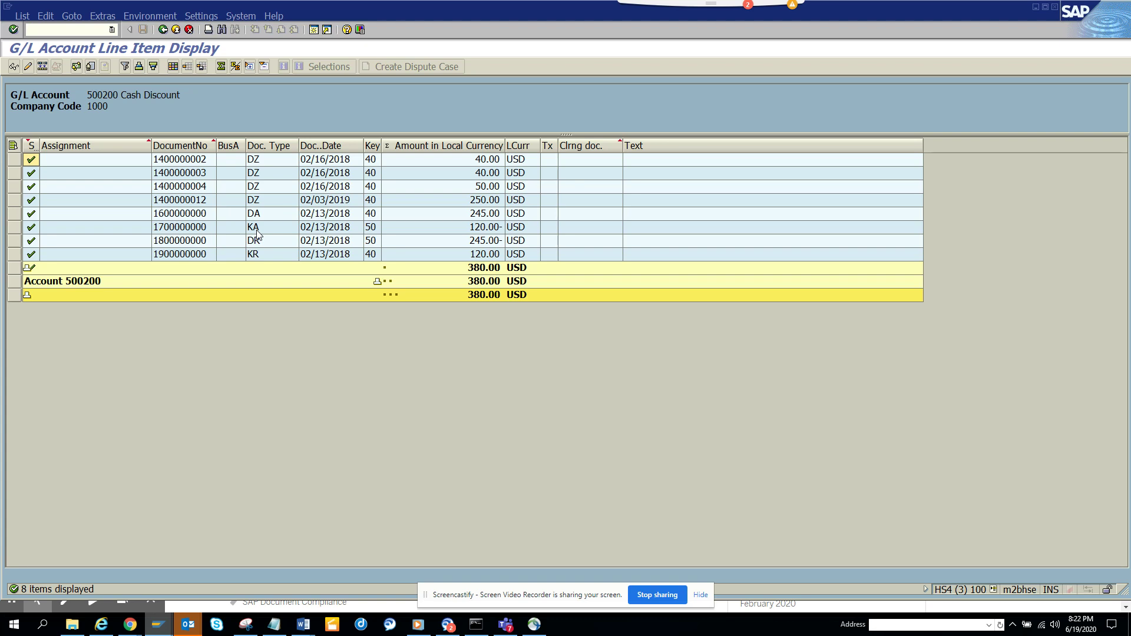
pyautogui.hotkey('alt', 'Tab')
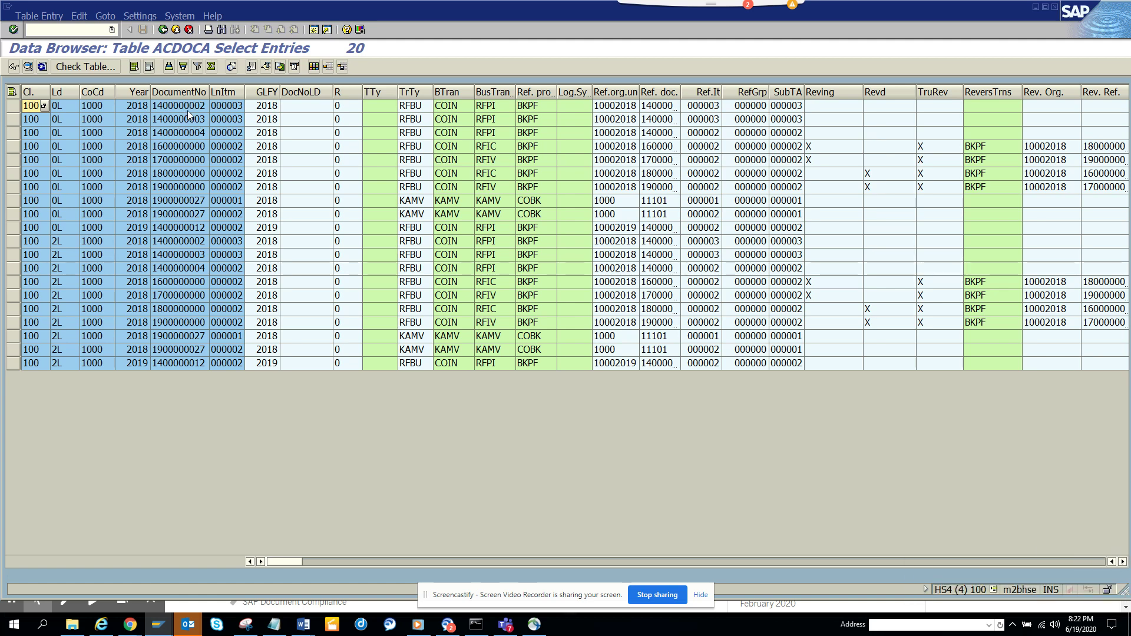
pyautogui.click(189, 110)
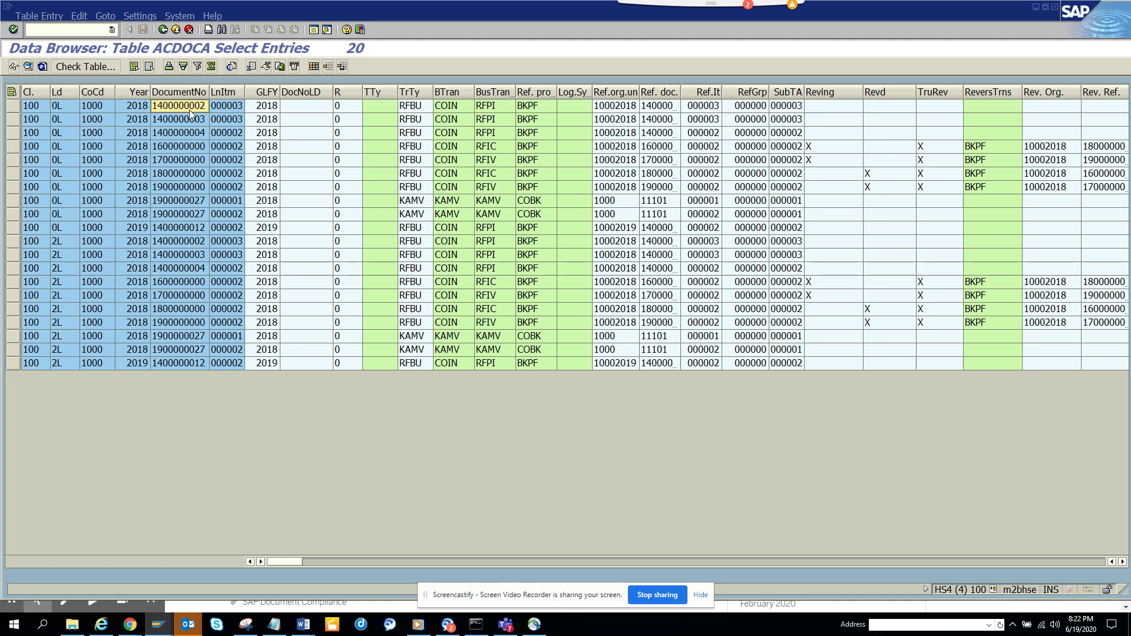
pyautogui.moveTo(189, 109); pyautogui.dragTo(198, 363)
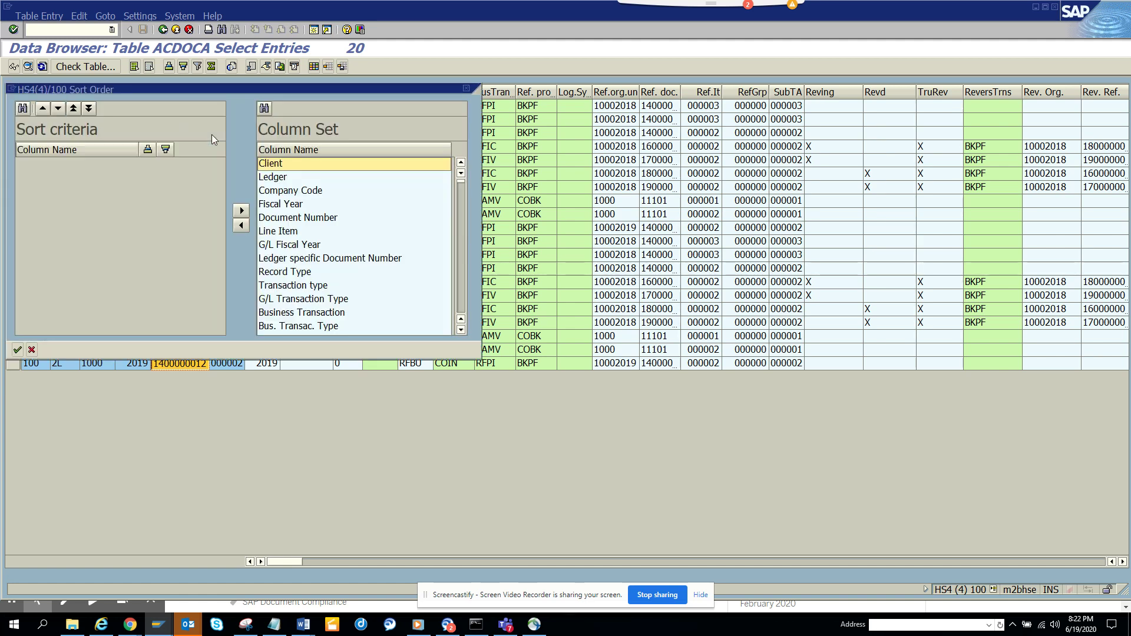
pyautogui.click(296, 218)
pyautogui.click(241, 226)
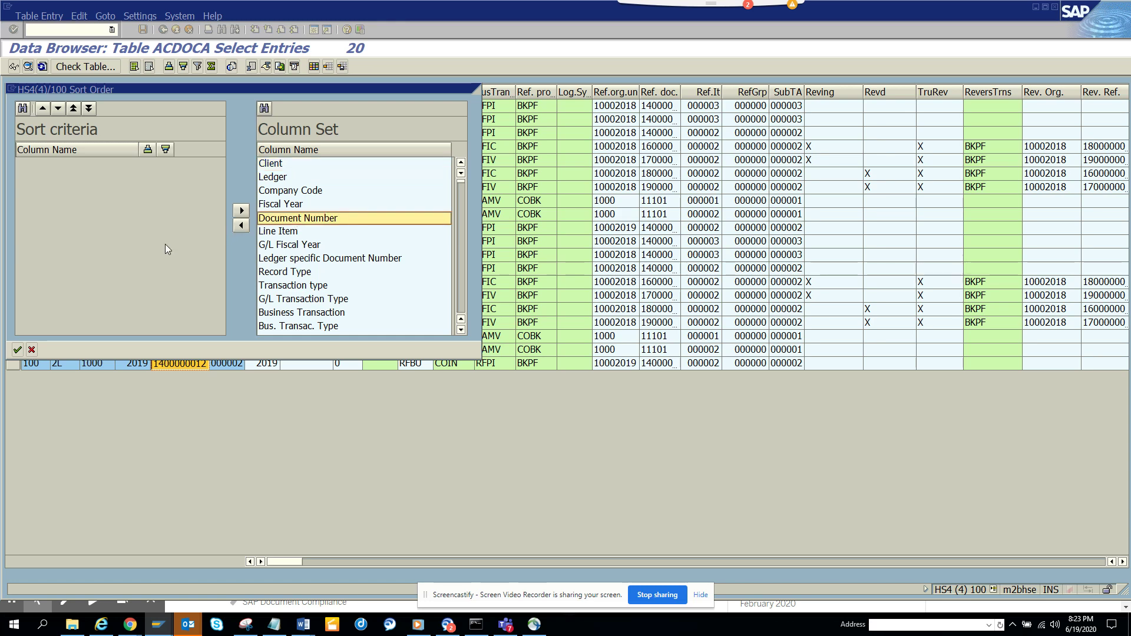
pyautogui.click(17, 350)
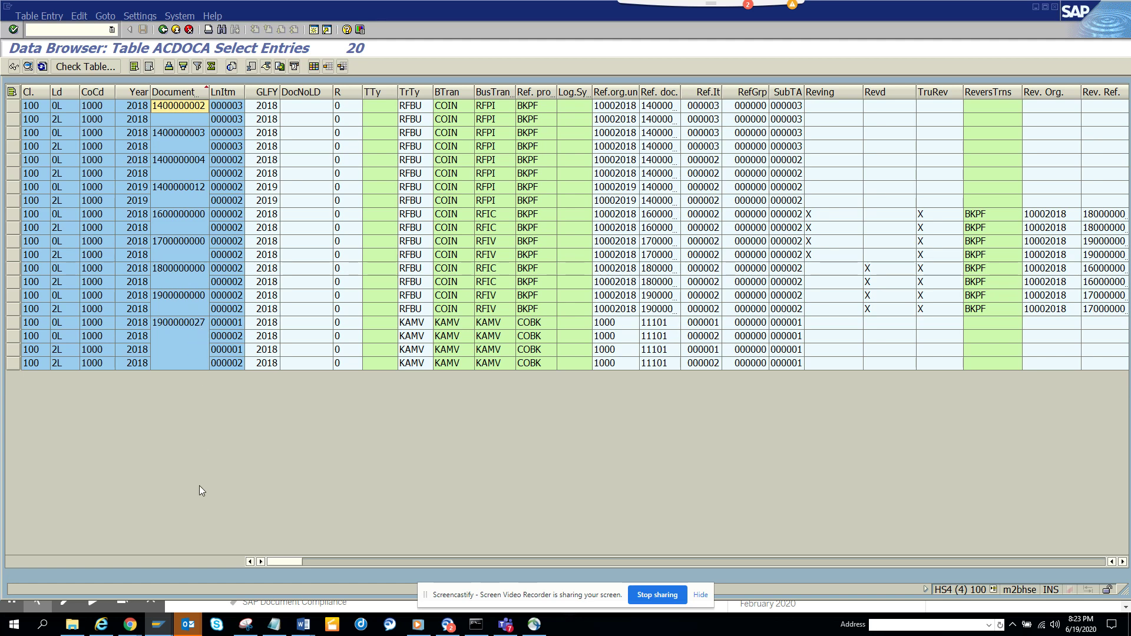
# Review the 8 FBL3N line items for account 500200, then switch to a new SAP Easy Access session
pyautogui.moveTo(158, 624)
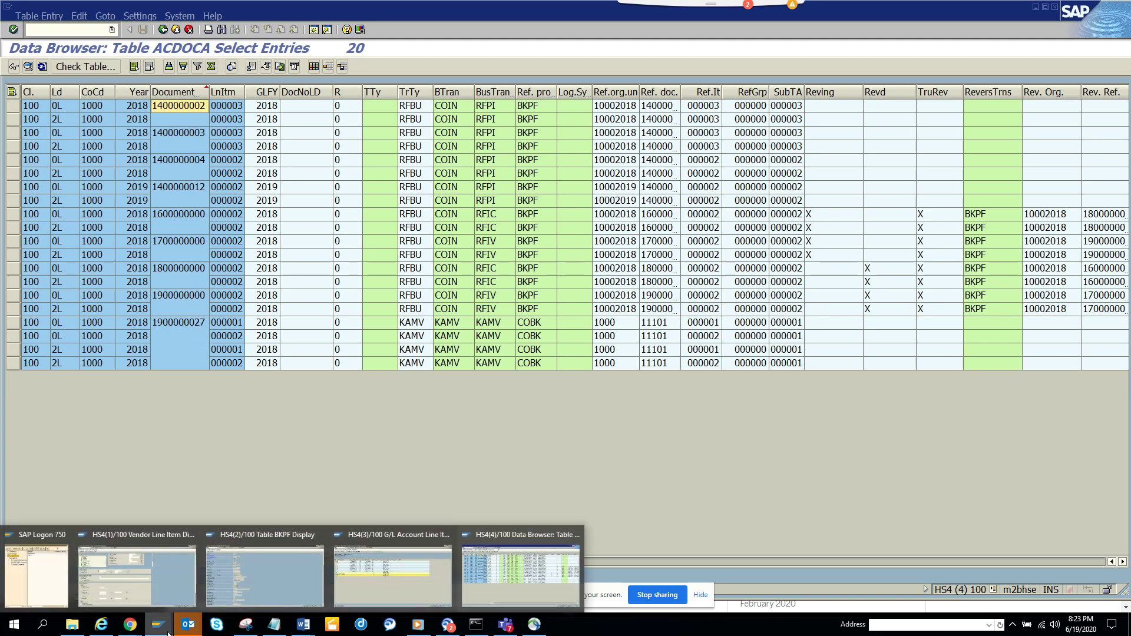
pyautogui.click(380, 584)
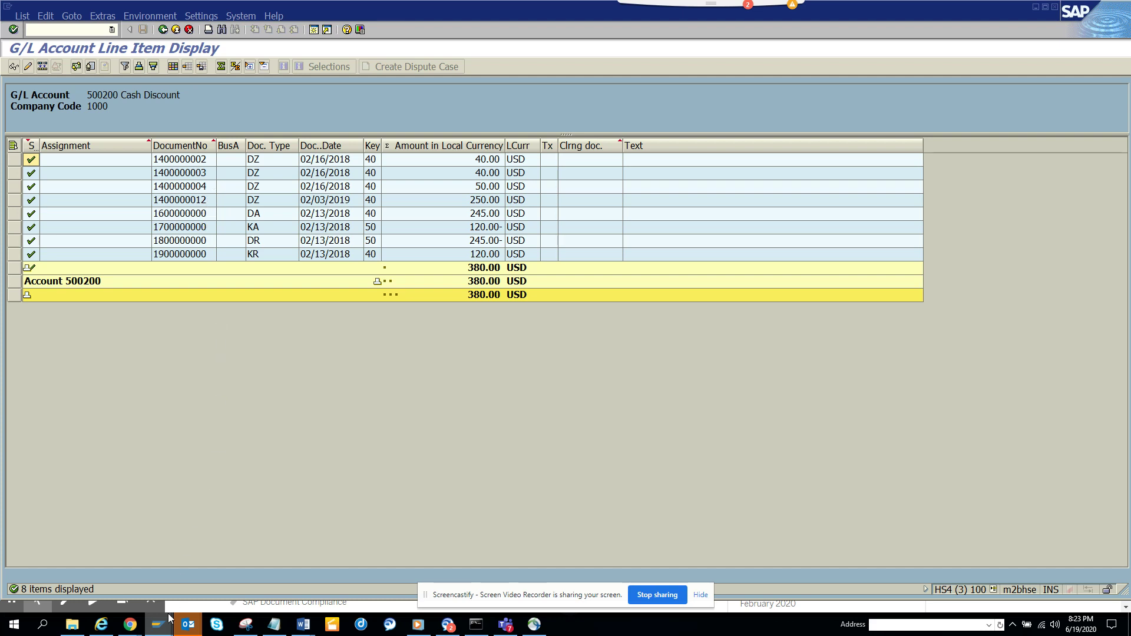
pyautogui.moveTo(158, 623)
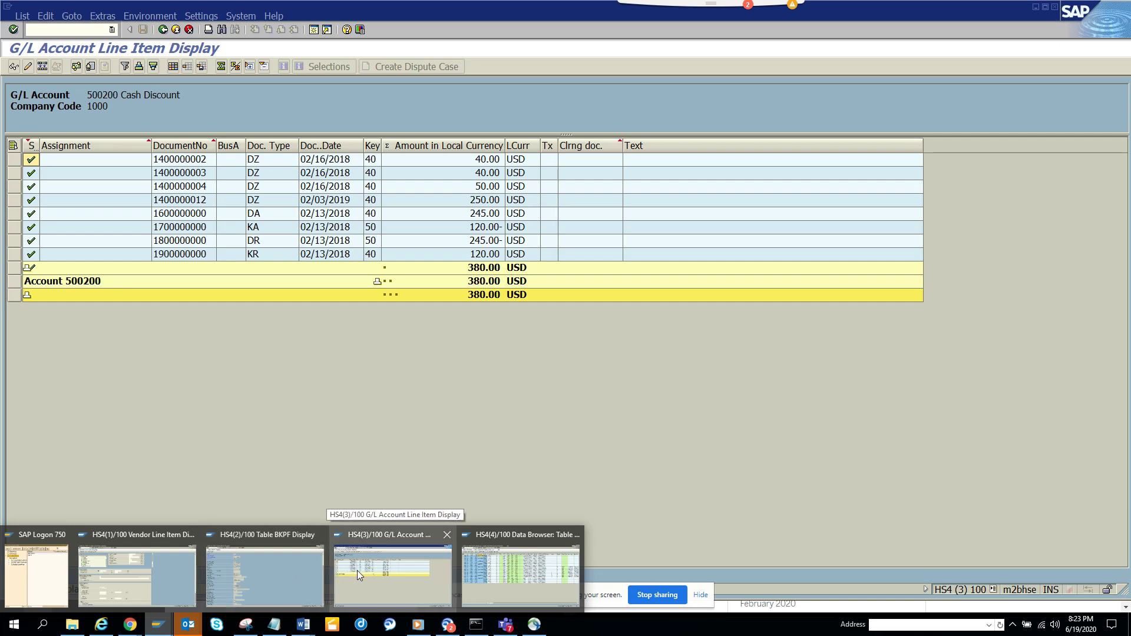
pyautogui.click(518, 574)
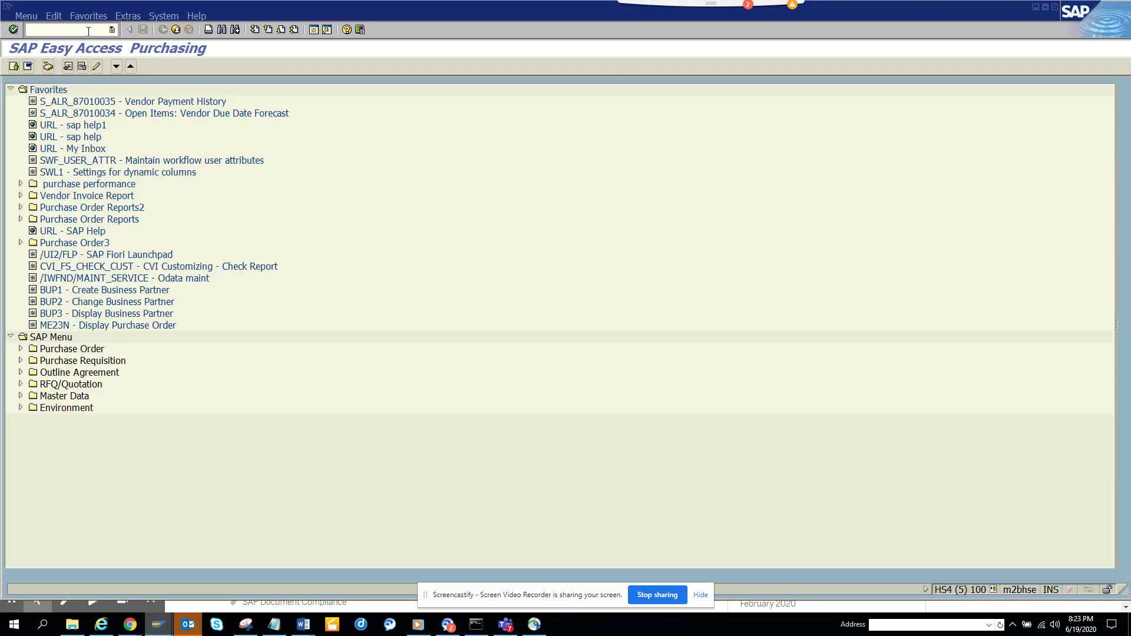
# Open the SE16 Data Browser selection screen for table BSEG
pyautogui.write('se16')
pyautogui.press('Return')
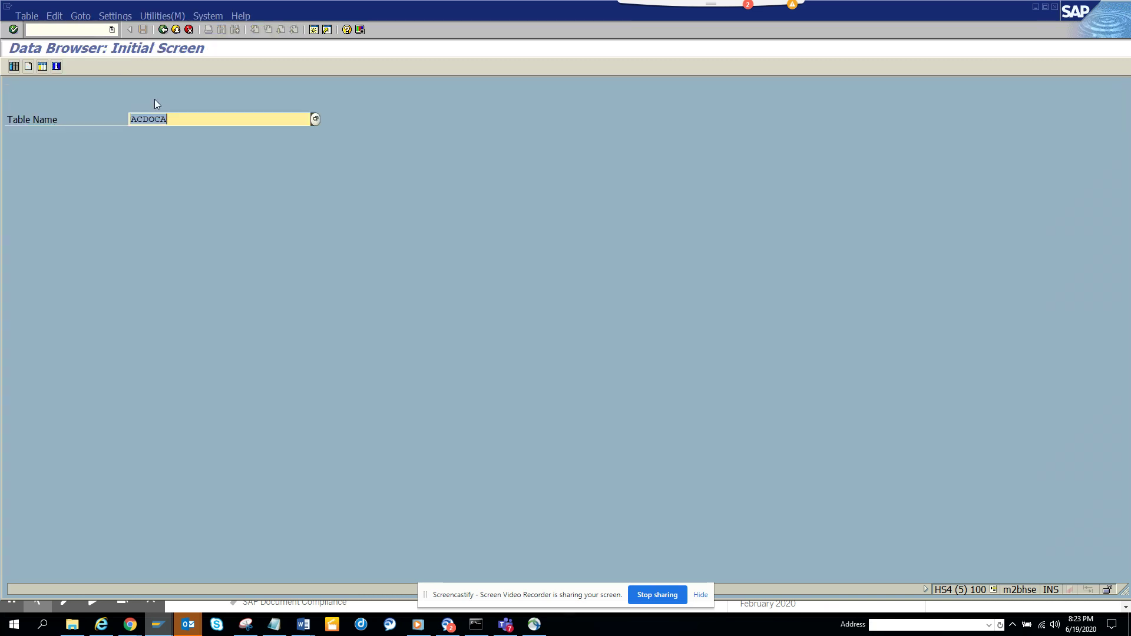
pyautogui.write('bseg')
pyautogui.press('Return')
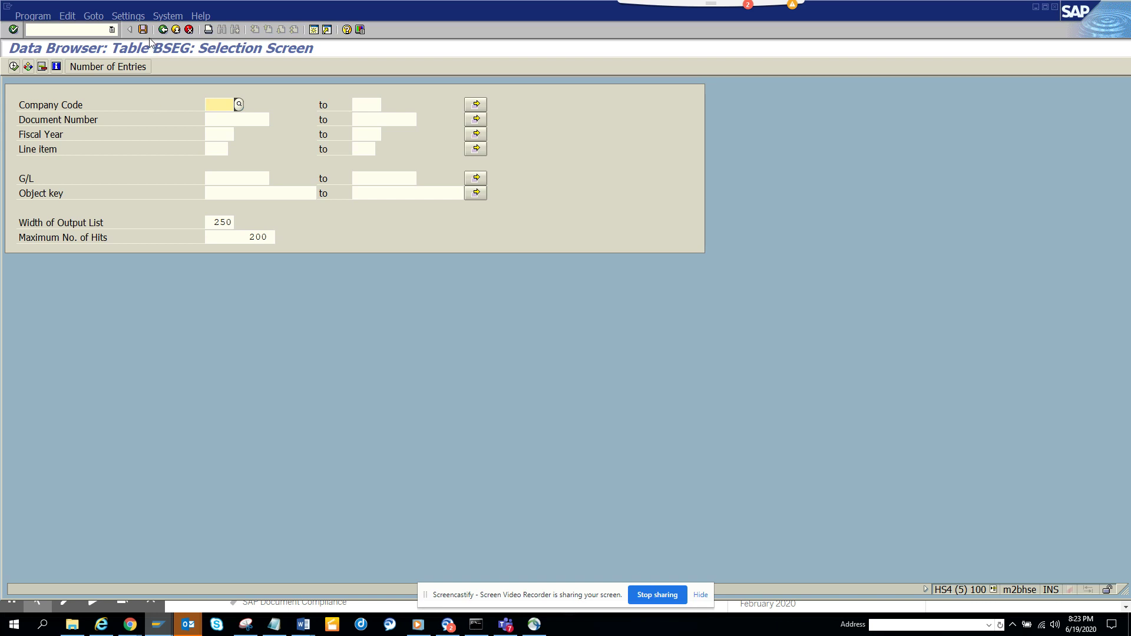
# Add H_BSTAT Document Status as a selection field and list its possible values
pyautogui.click(137, 17)
pyautogui.click(152, 56)
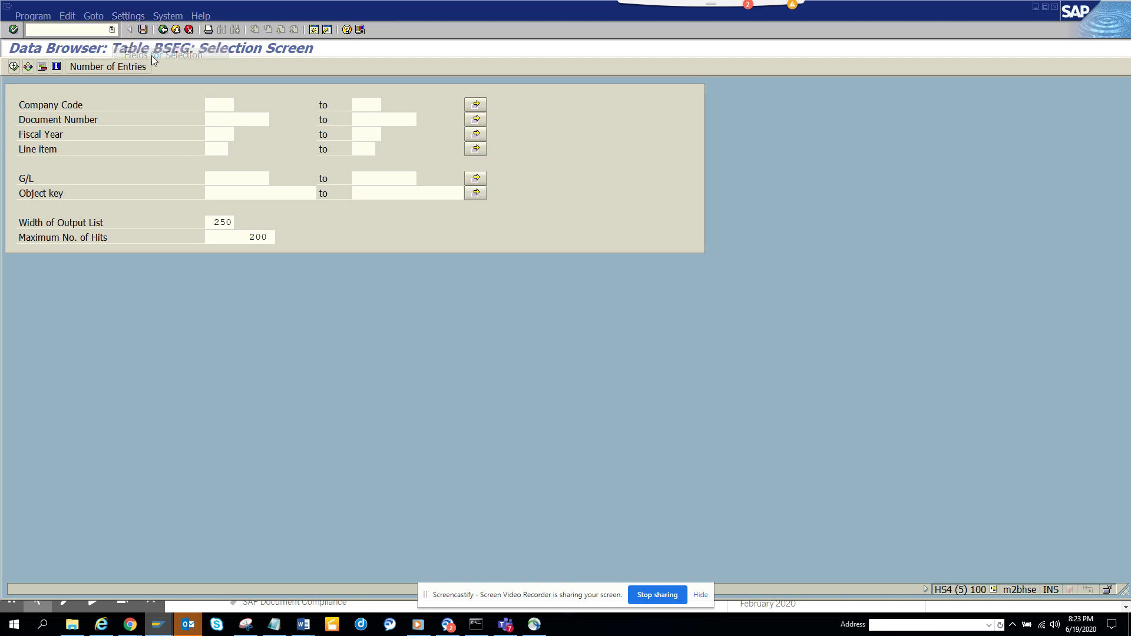
pyautogui.click(126, 408)
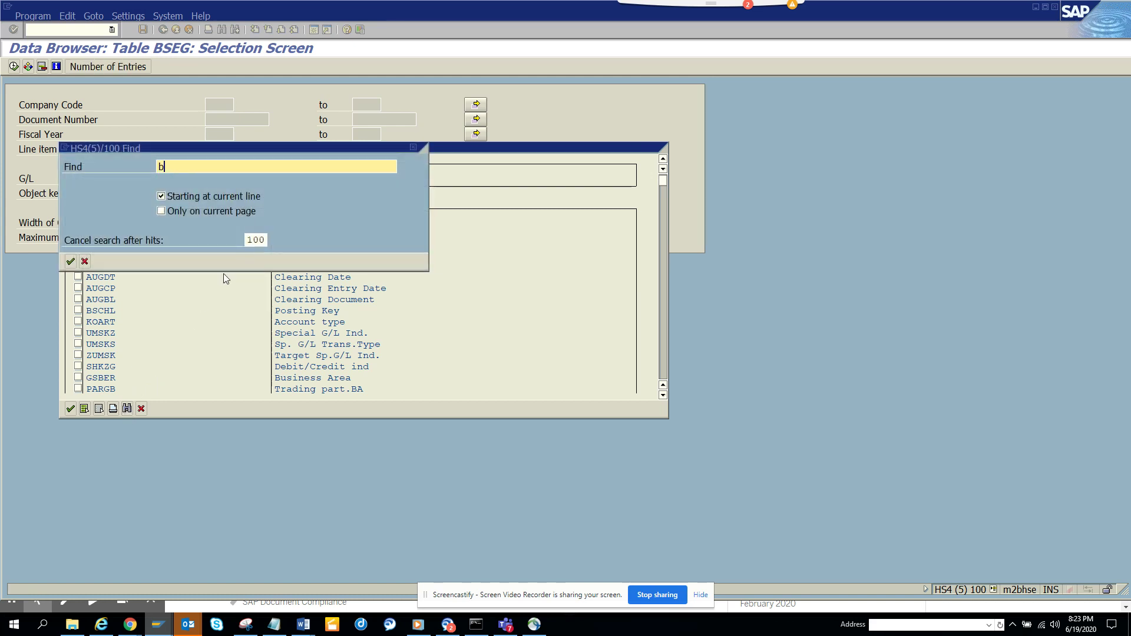
pyautogui.write('stat')
pyautogui.press('Return')
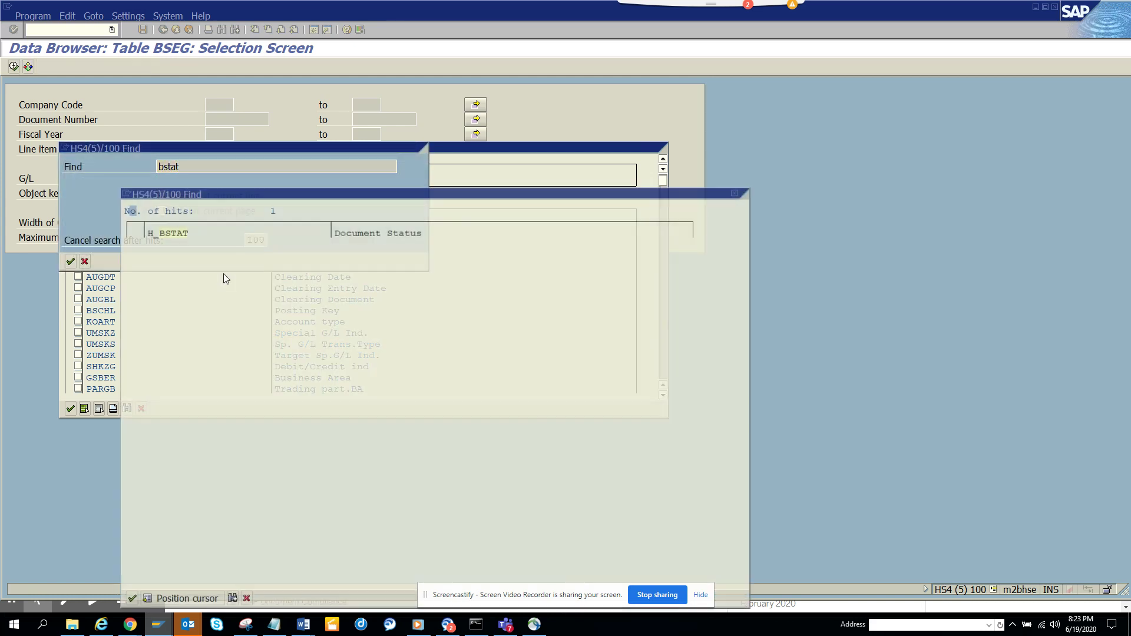
pyautogui.click(175, 232)
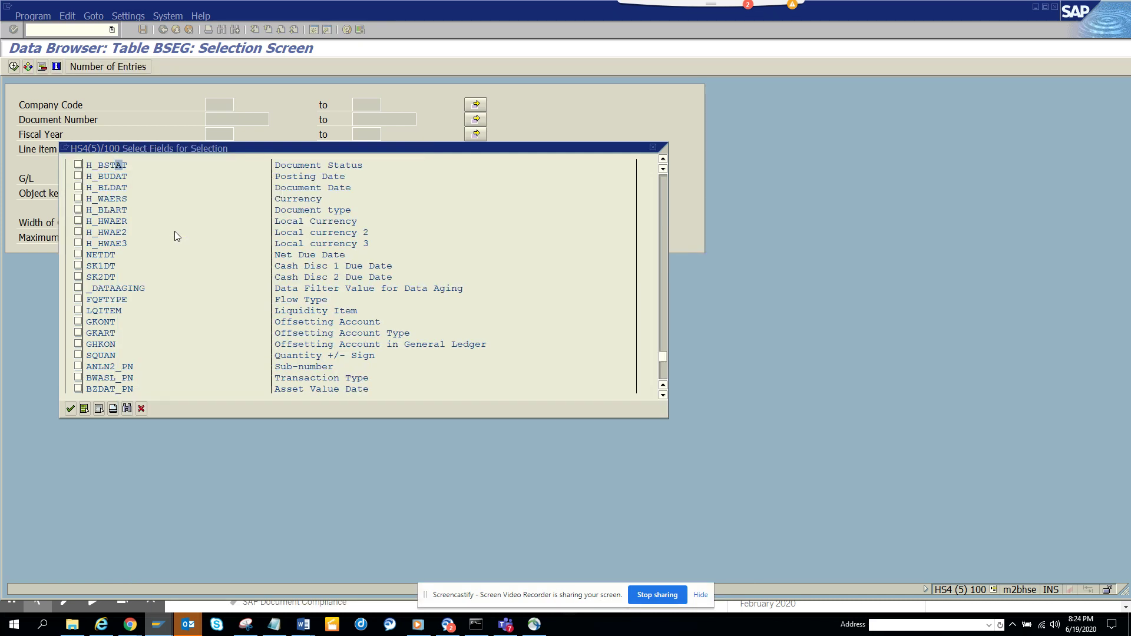
pyautogui.click(77, 164)
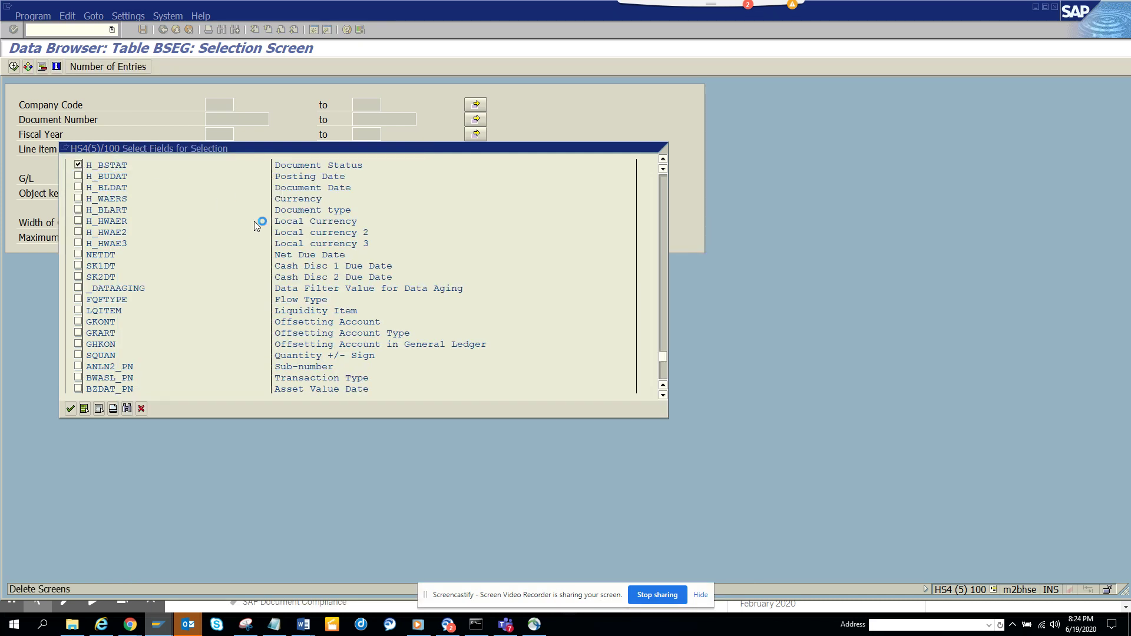
pyautogui.press('Return')
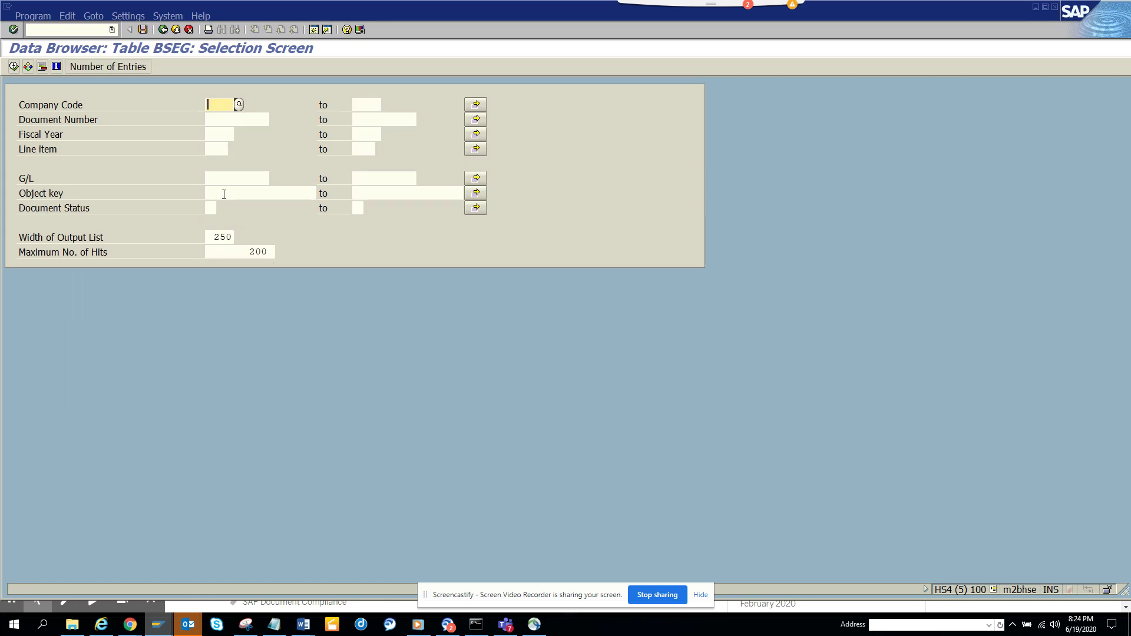
pyautogui.click(211, 209)
pyautogui.press('F4')
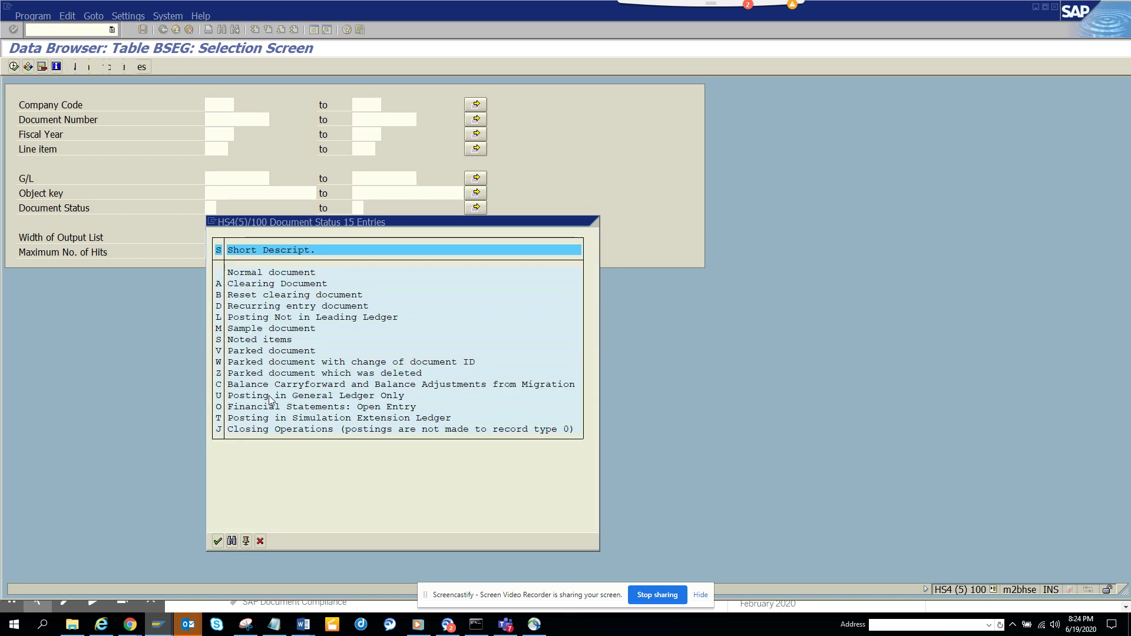
# Count BSEG entries for status U, company code 1000 and the 20 pasted document numbers, finding 0
pyautogui.click(583, 220)
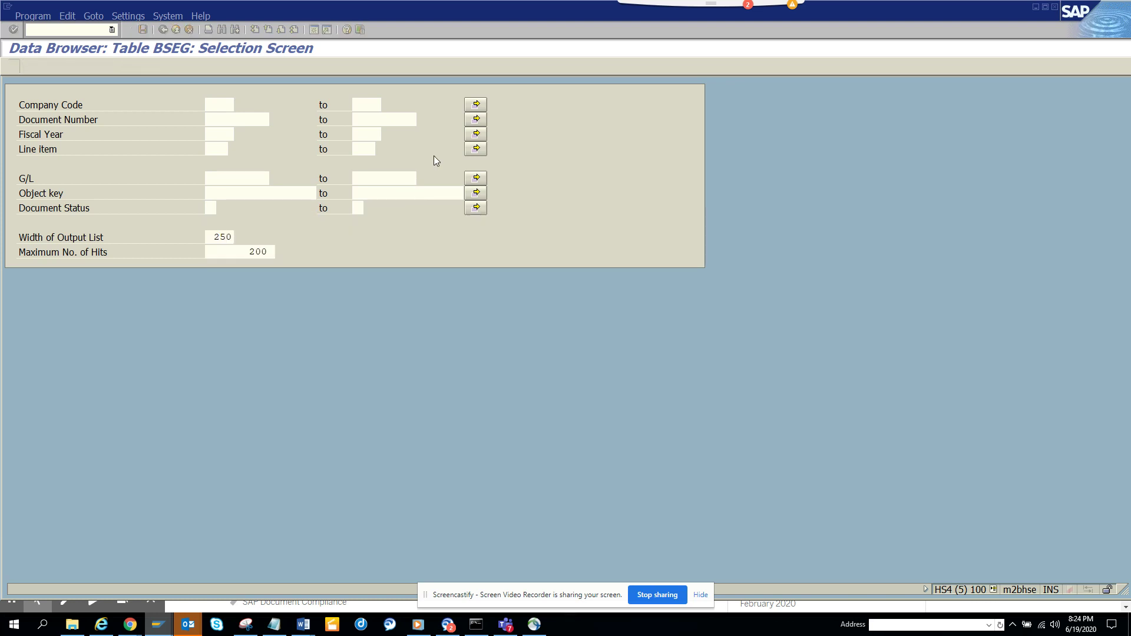
pyautogui.click(475, 120)
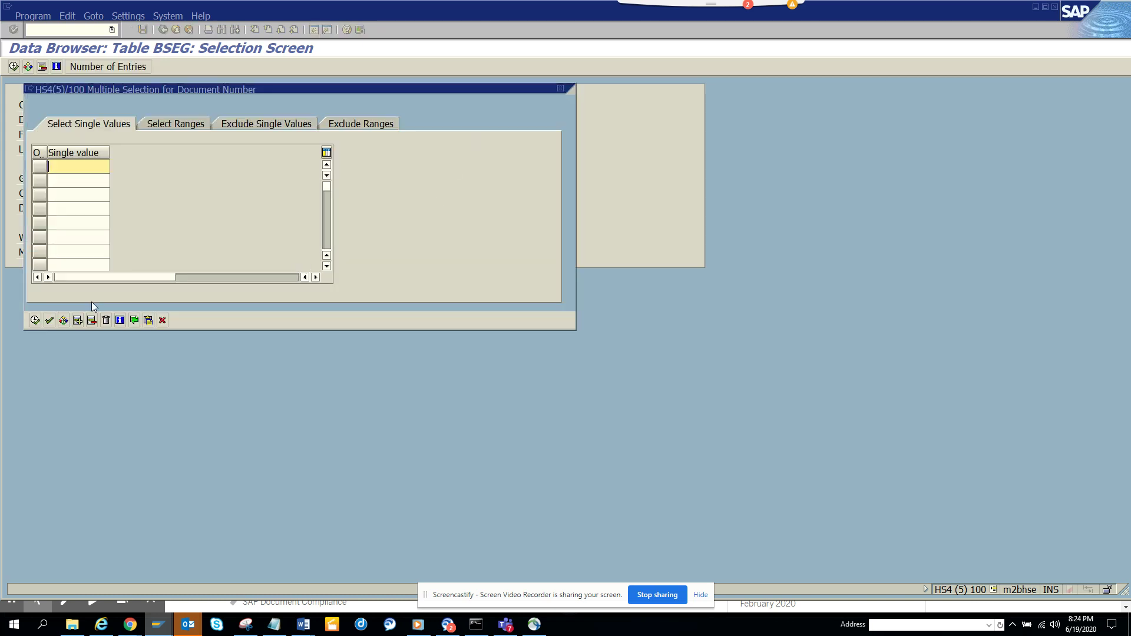
pyautogui.hotkey('shift', 'F12')
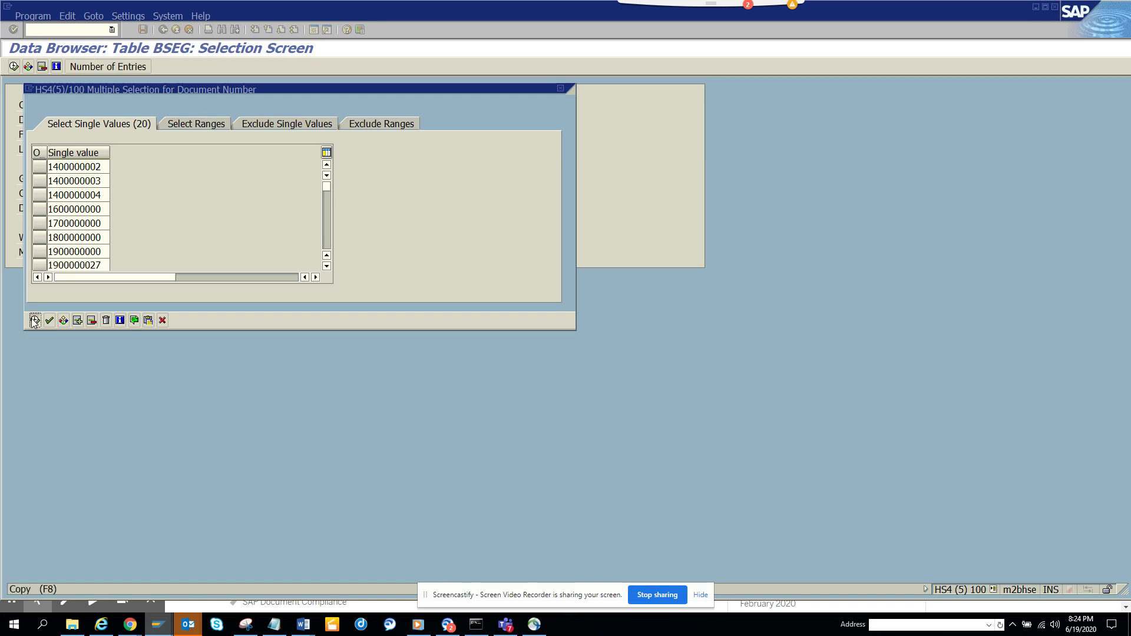
pyautogui.click(35, 320)
pyautogui.click(224, 104)
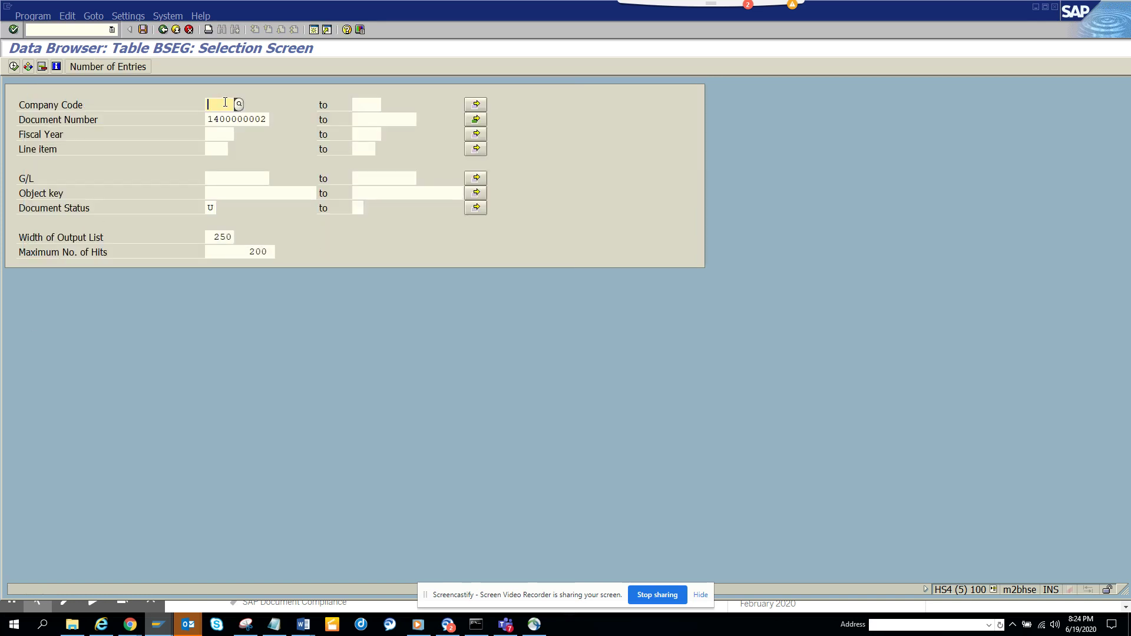
pyautogui.write('1000')
pyautogui.click(108, 67)
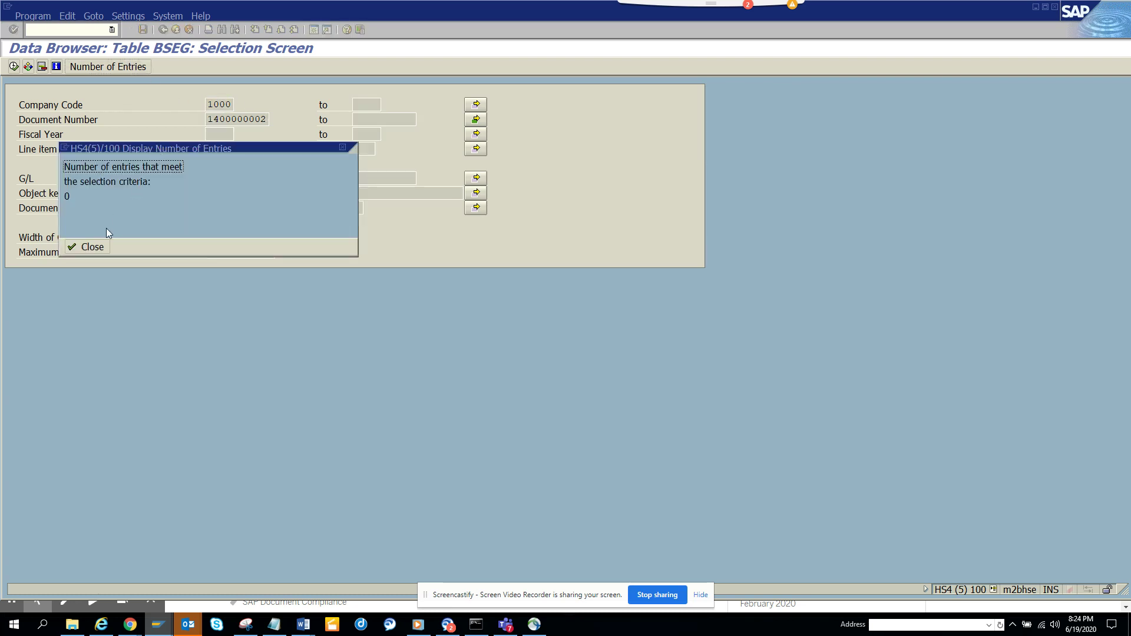
pyautogui.click(90, 250)
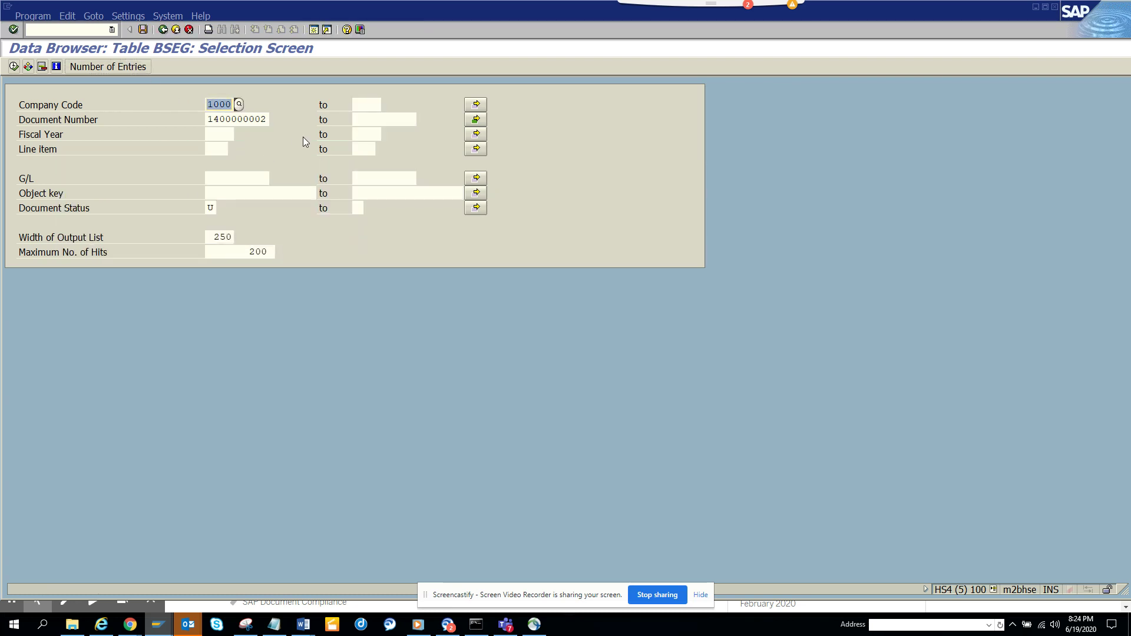
pyautogui.hotkey('alt', 'Tab')
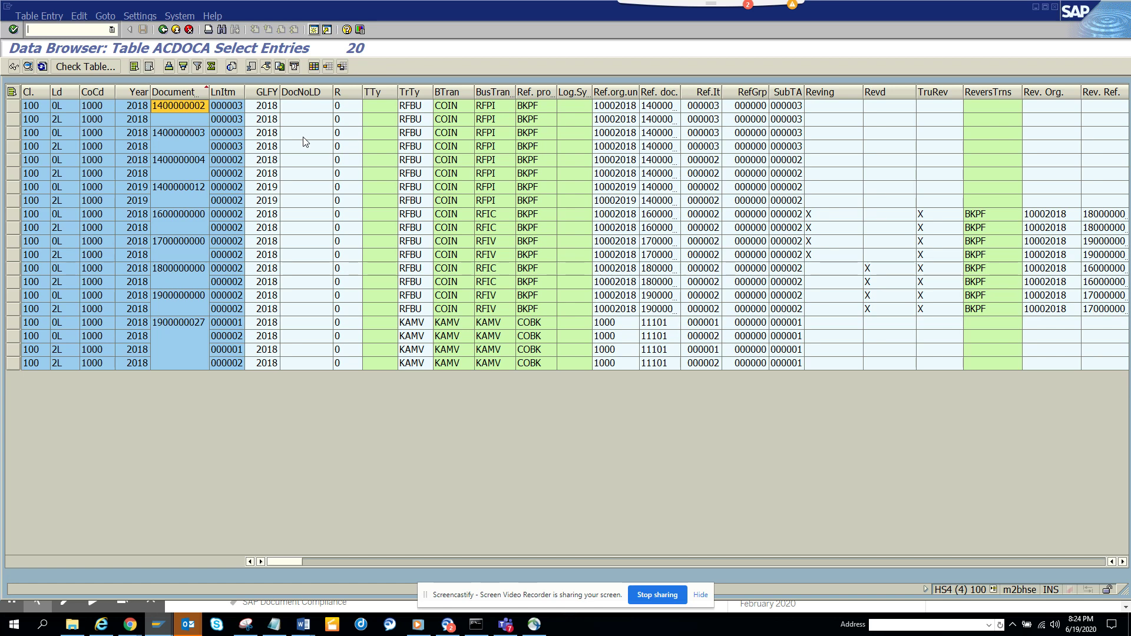
pyautogui.press('F10')
pyautogui.click(199, 324)
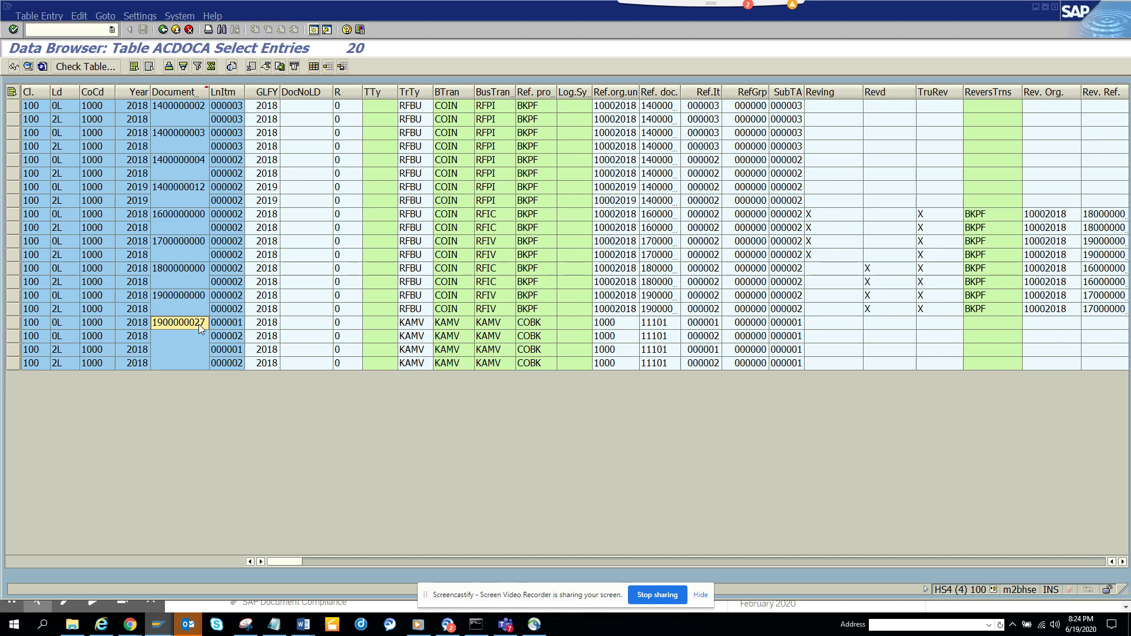
pyautogui.hotkey('alt', 'Tab')
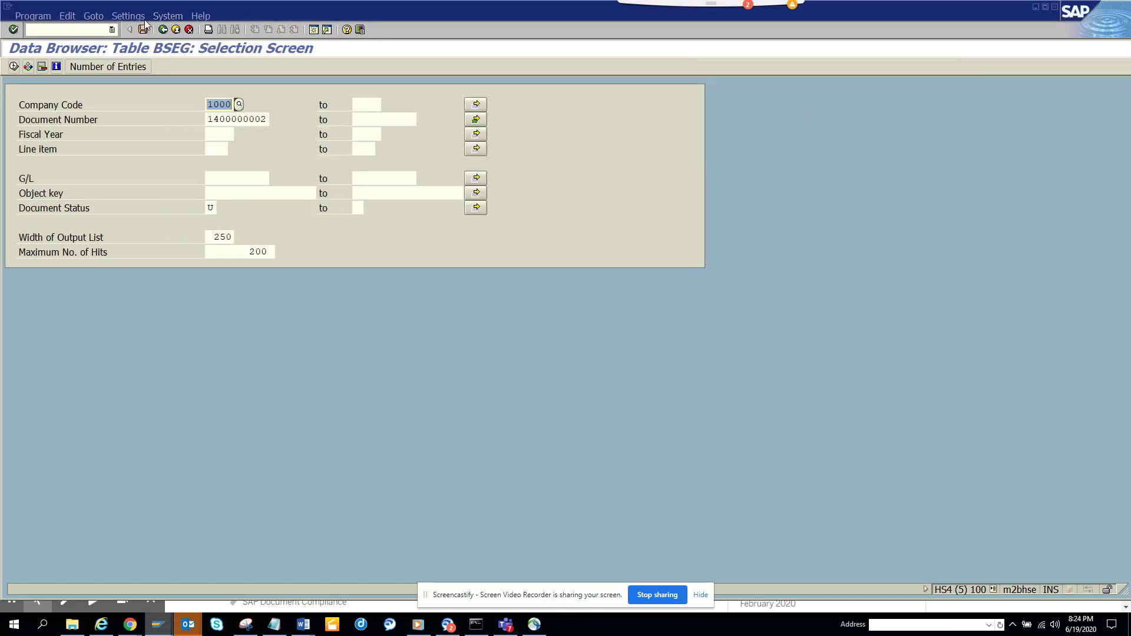
pyautogui.click(128, 16)
# Add H_BSTAT Document Status to the BSEG selection fields
pyautogui.click(142, 53)
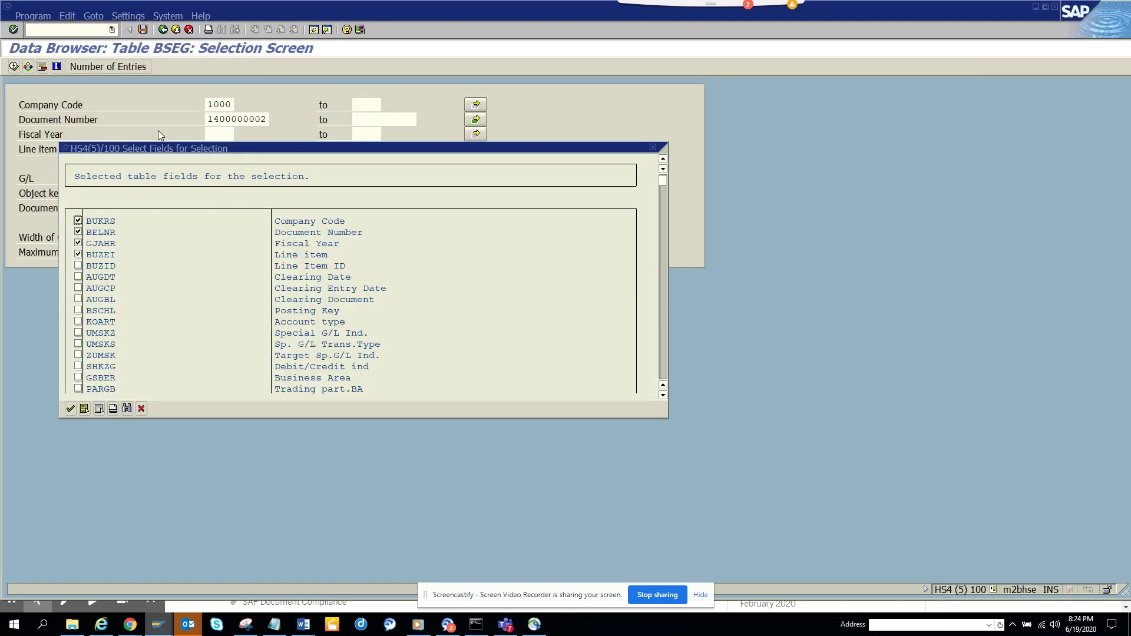
pyautogui.click(127, 409)
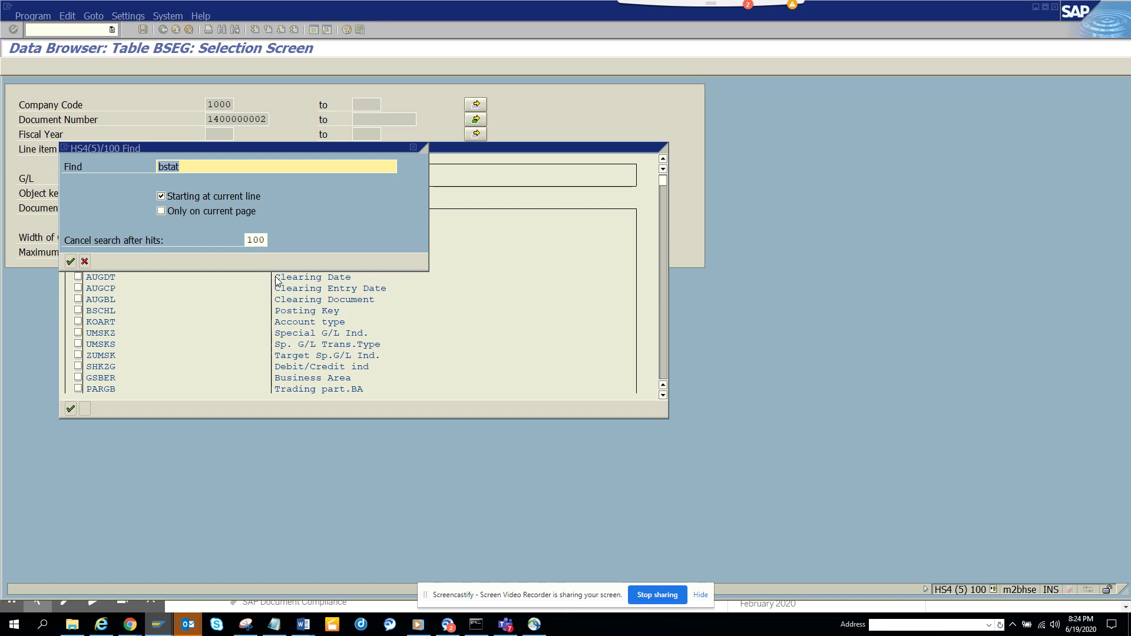
pyautogui.write('stat')
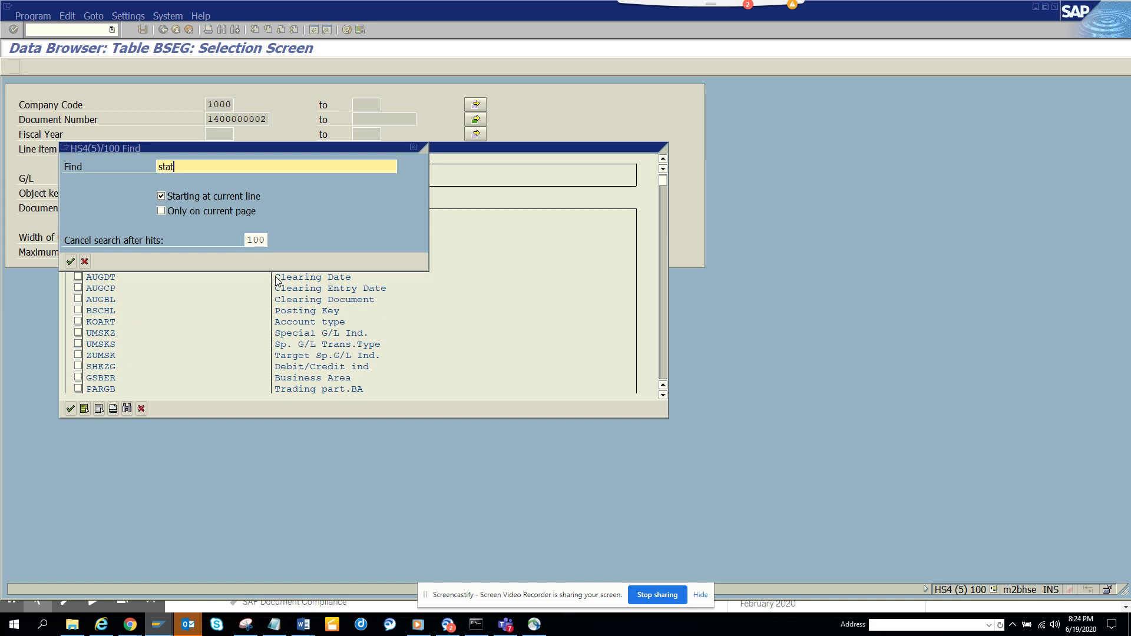
pyautogui.press('Return')
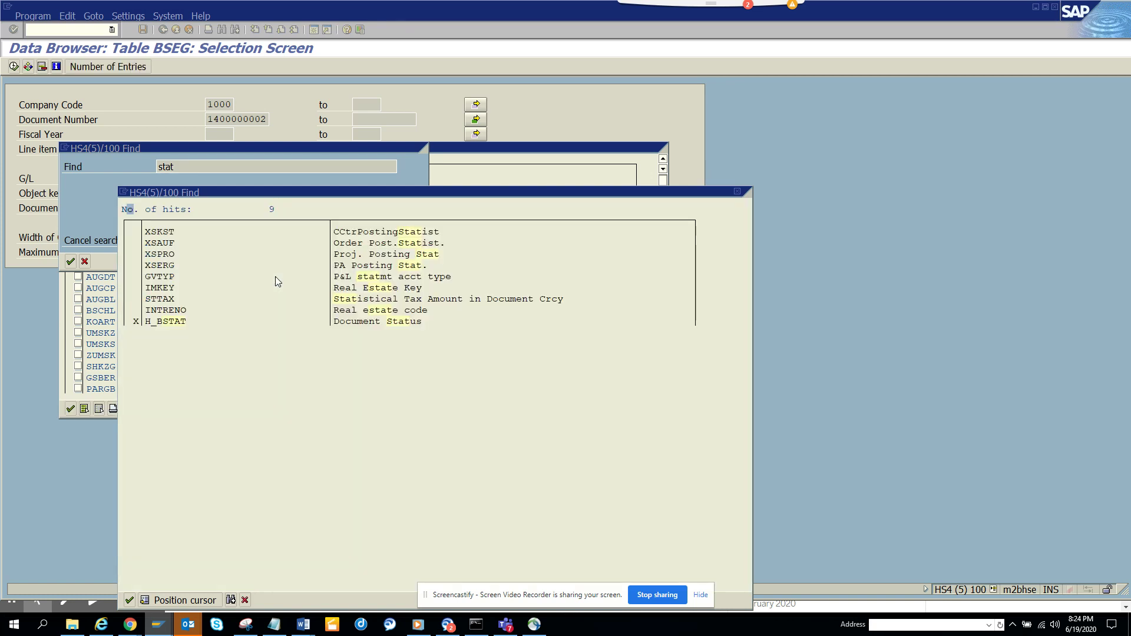
pyautogui.doubleClick(405, 323)
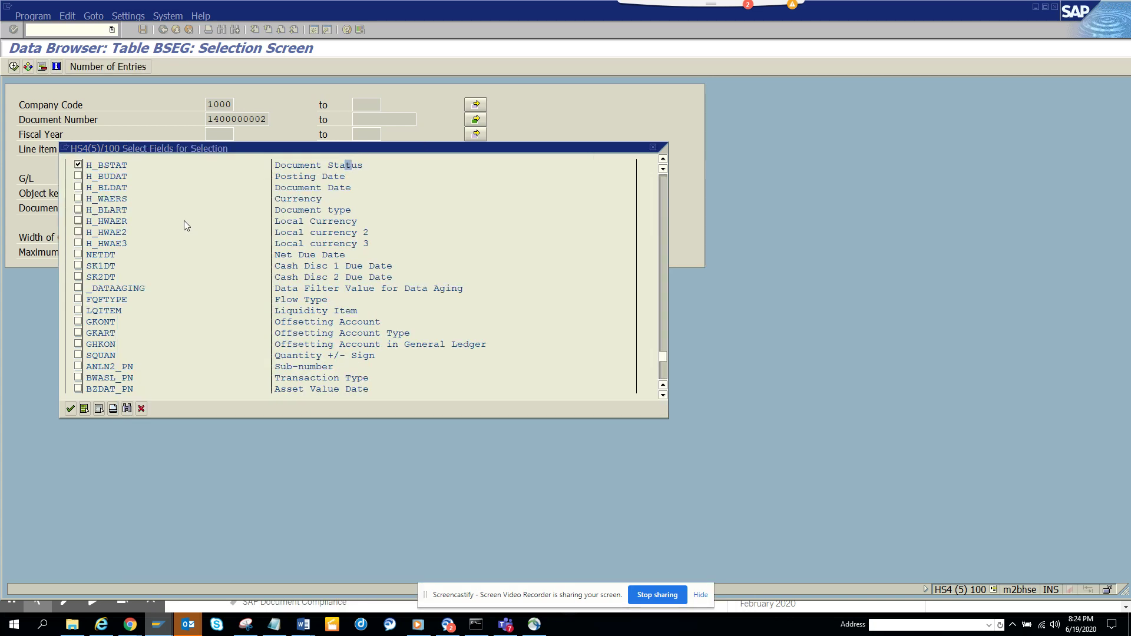
pyautogui.click(70, 408)
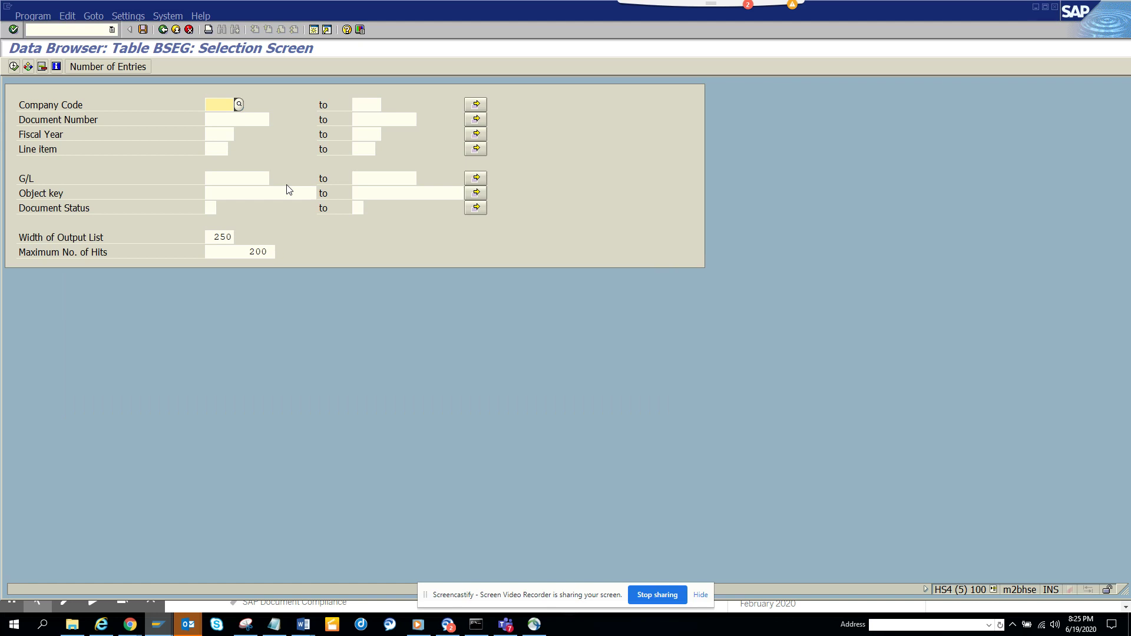
# Search BSEG for Document Status U alone, which finds no entries
pyautogui.click(212, 206)
pyautogui.write('u')
pyautogui.click(13, 66)
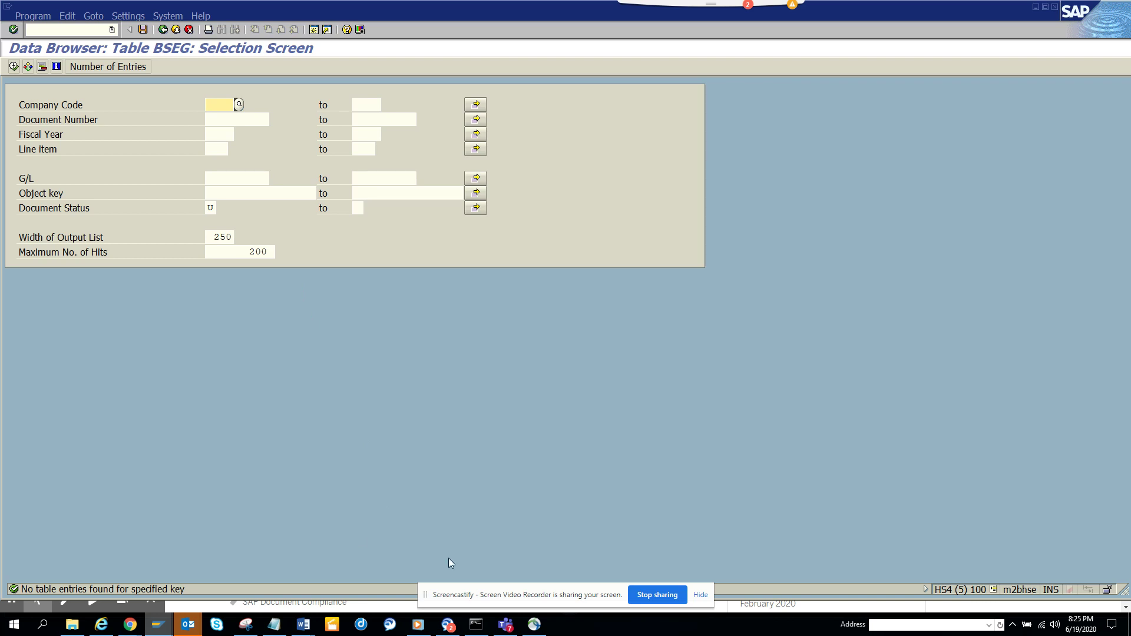
pyautogui.hotkey('alt', 'Tab')
pyautogui.hotkey('alt', 'Tab')
pyautogui.hotkey('alt', 'Tab')
pyautogui.hotkey('alt', 'Tab')
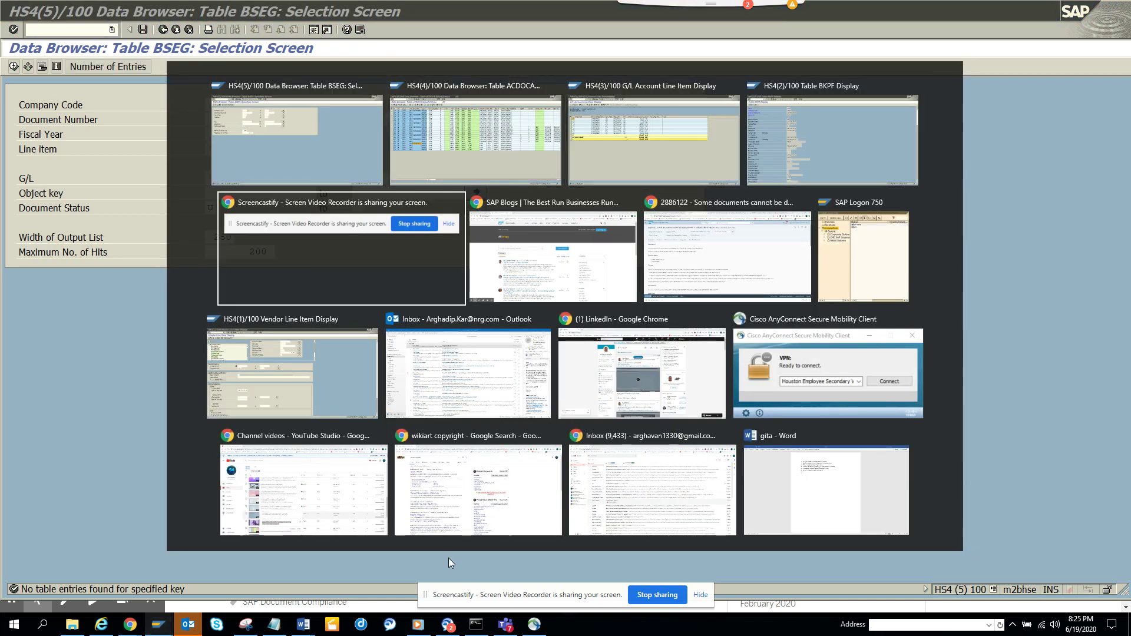
# Read the Cause section of SAP note 2886122: status U postings have no BSEG entries
pyautogui.hotkey('alt', 'Tab')
pyautogui.hotkey('alt', 'Tab')
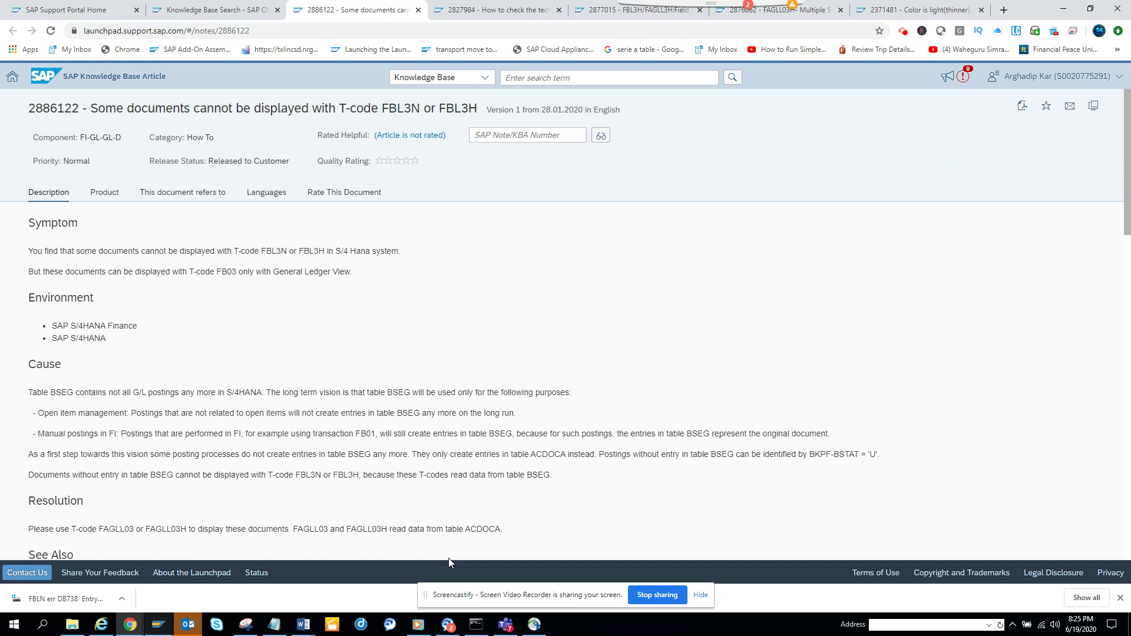
pyautogui.click(470, 500)
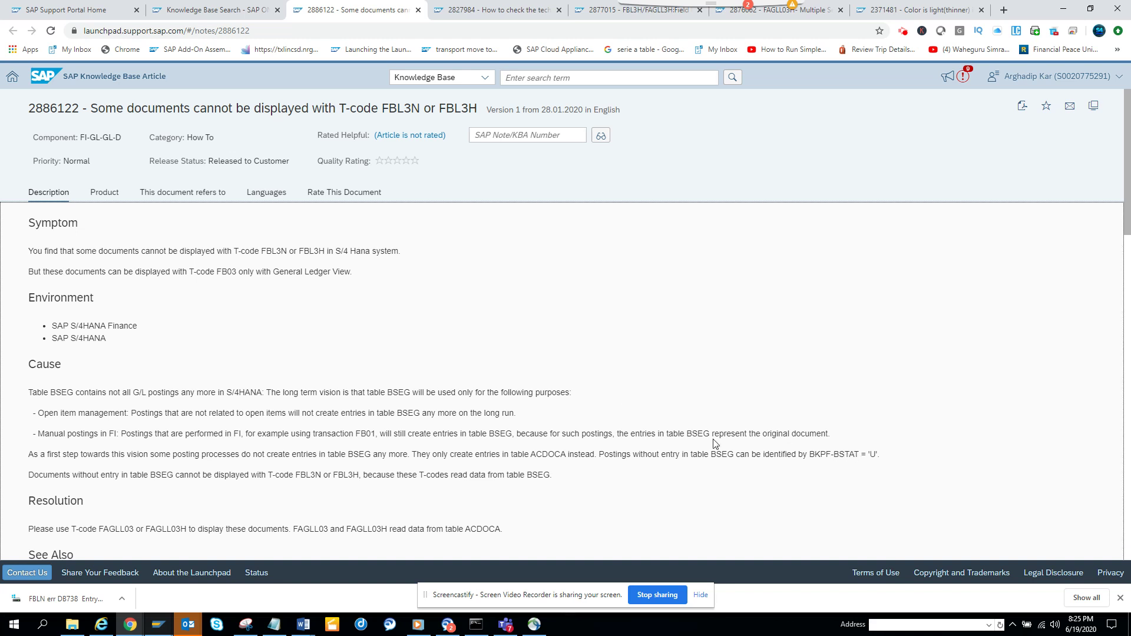
pyautogui.hotkey('alt', 'Tab')
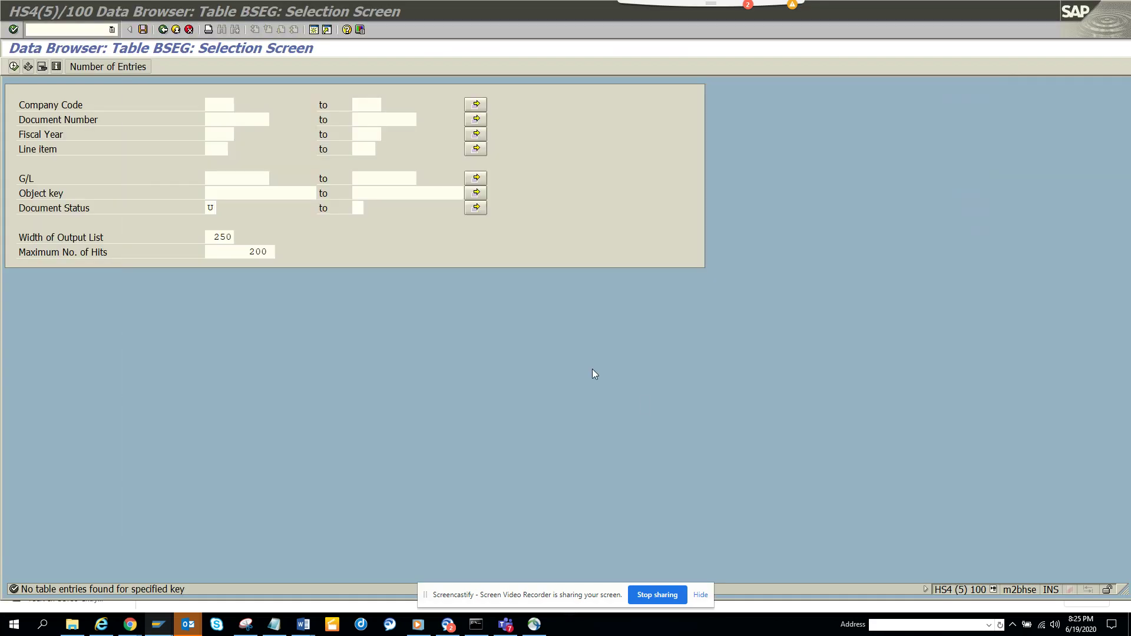
# Open the BKPF selection screen and its Document Number multiple selection list
pyautogui.click(163, 30)
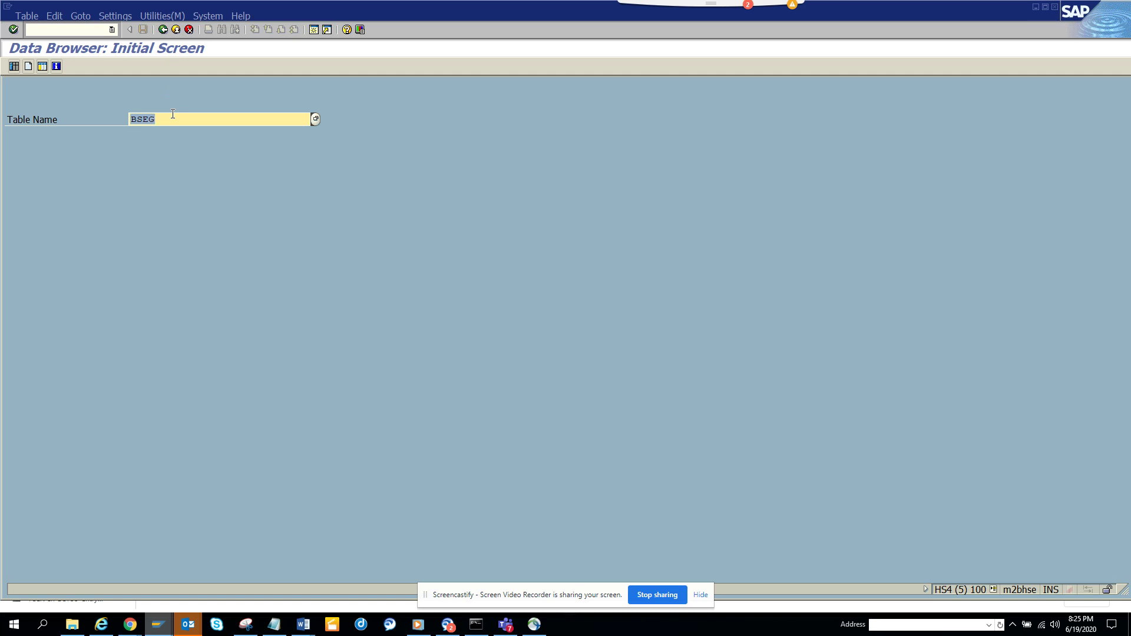
pyautogui.write('BKPF')
pyautogui.press('Return')
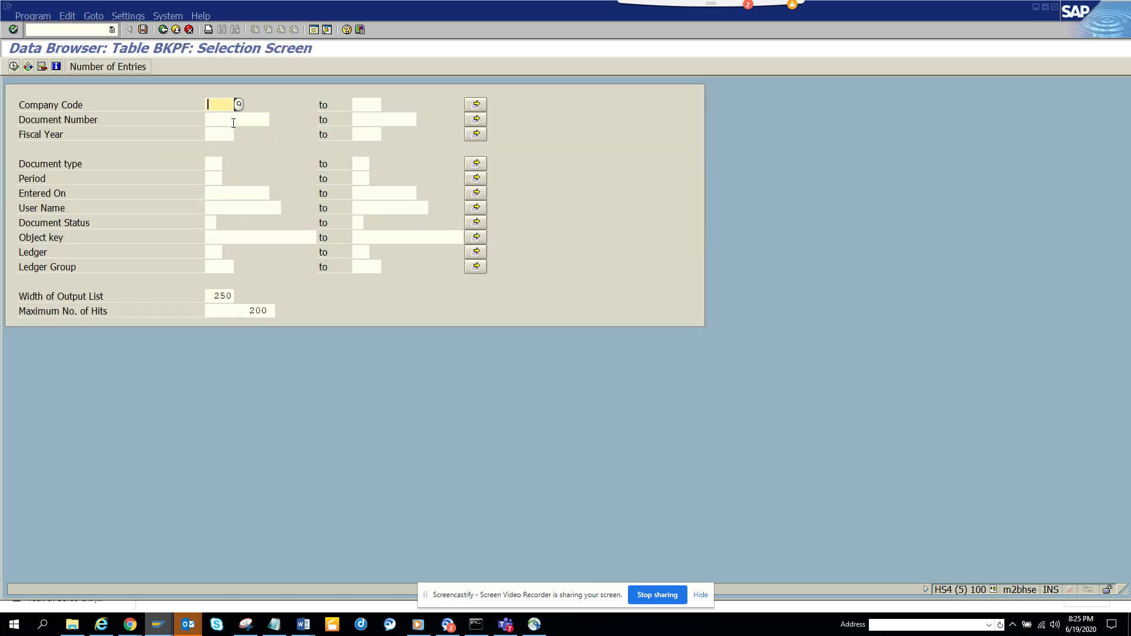
pyautogui.click(476, 118)
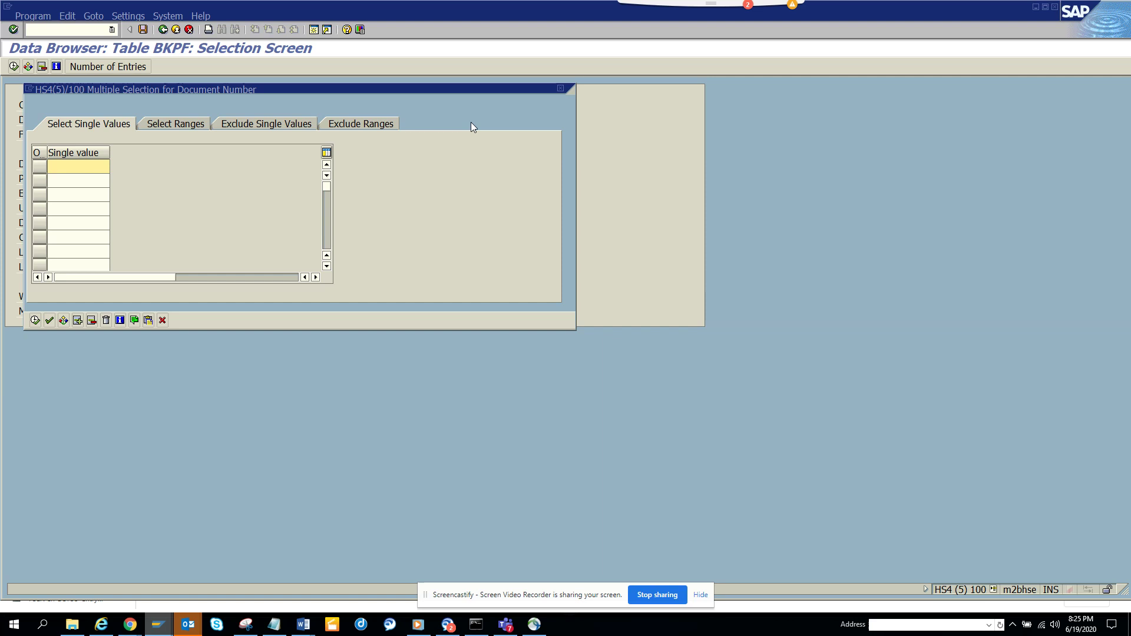
pyautogui.click(149, 320)
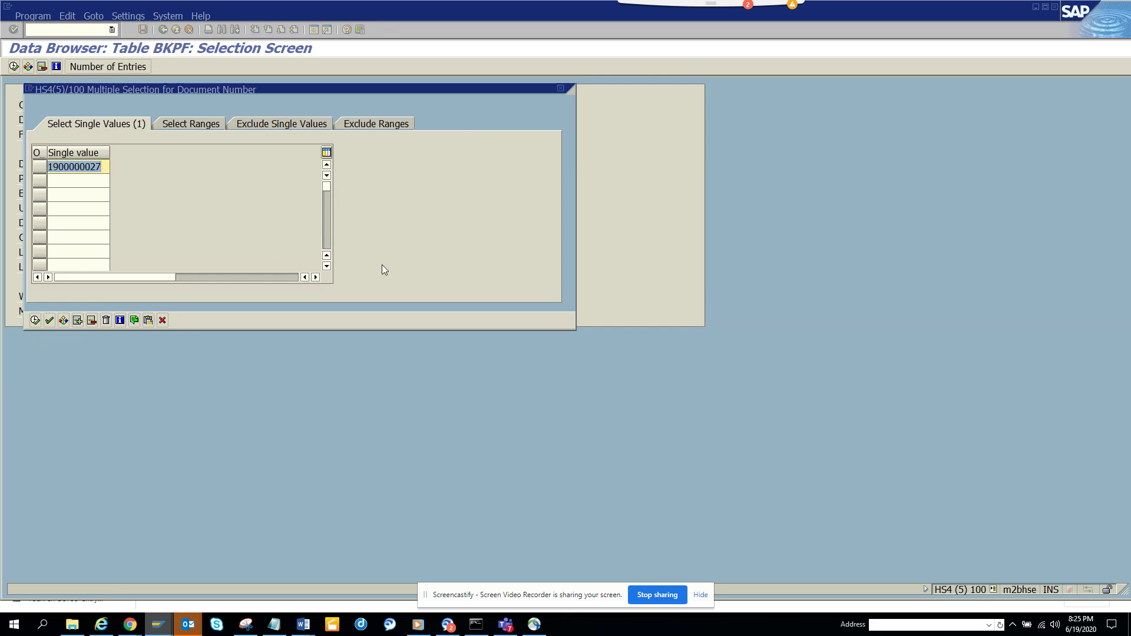
# Copy the ACDOCA Document column and paste the 20 document numbers into the BKPF selection
pyautogui.hotkey('alt', 'Tab')
pyautogui.press('Tab')
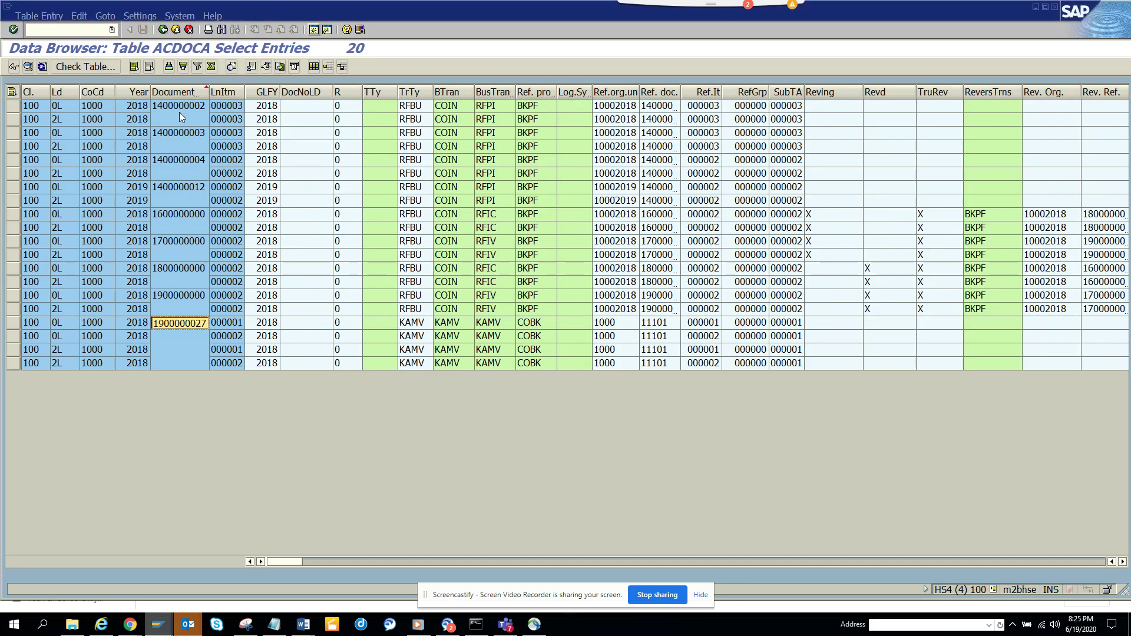
pyautogui.click(184, 94)
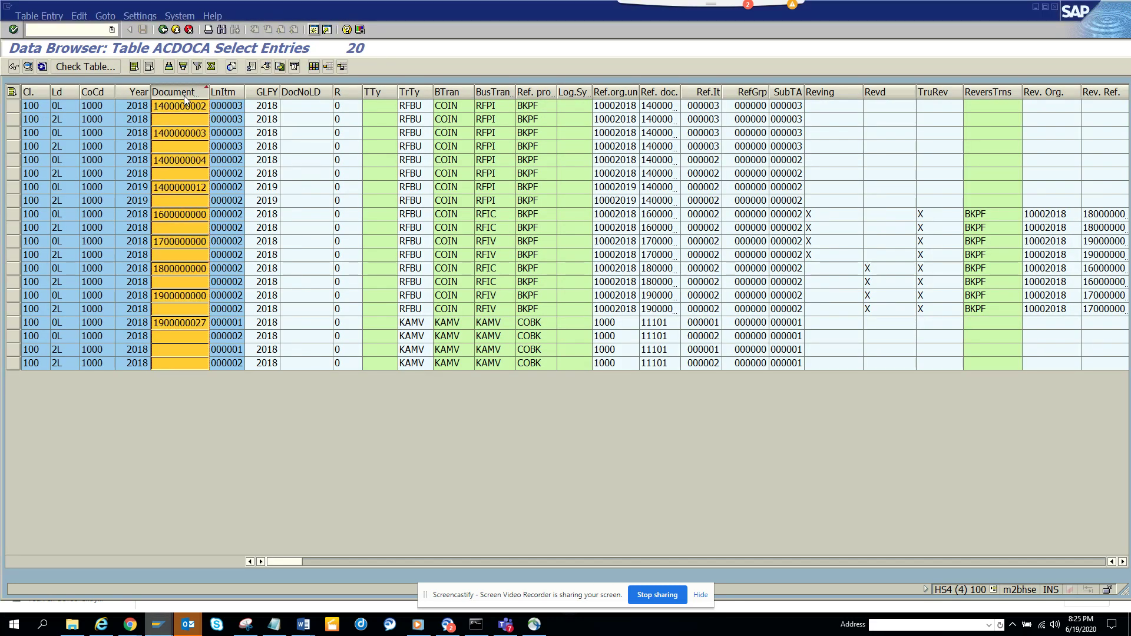
pyautogui.hotkey('alt', 'Tab')
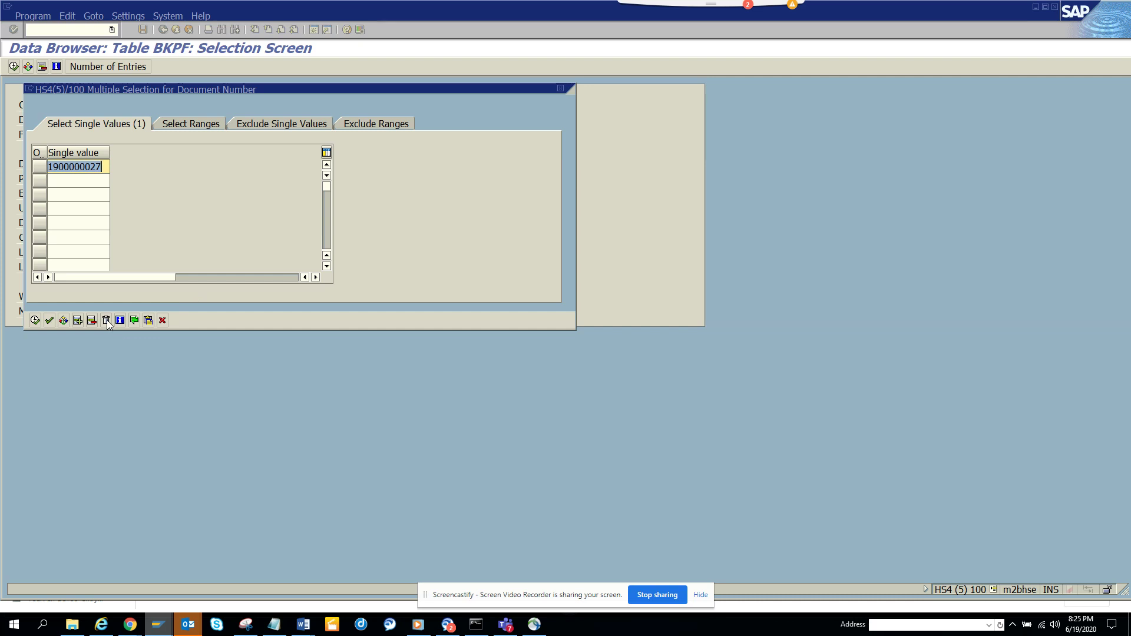
pyautogui.click(106, 319)
pyautogui.click(147, 320)
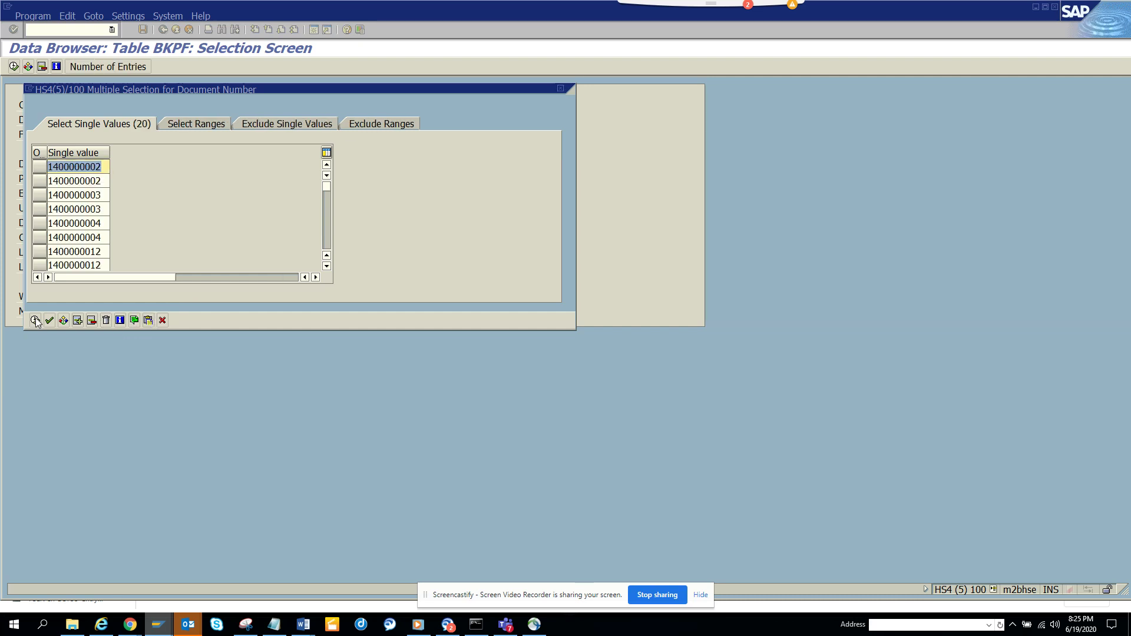
pyautogui.click(35, 319)
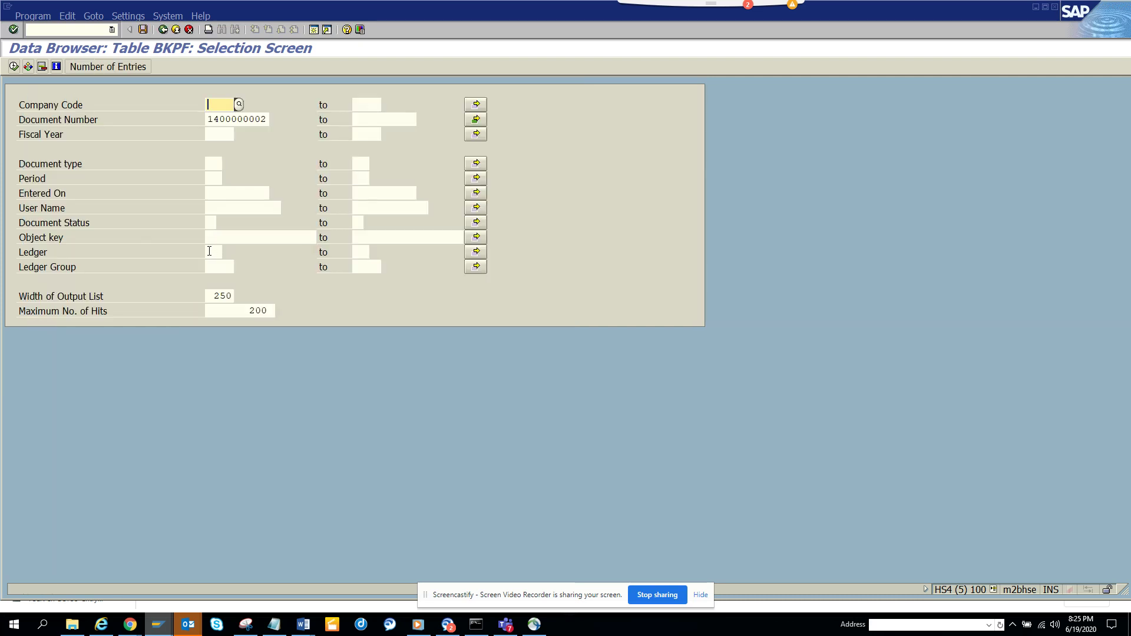
pyautogui.click(213, 224)
pyautogui.click(219, 223)
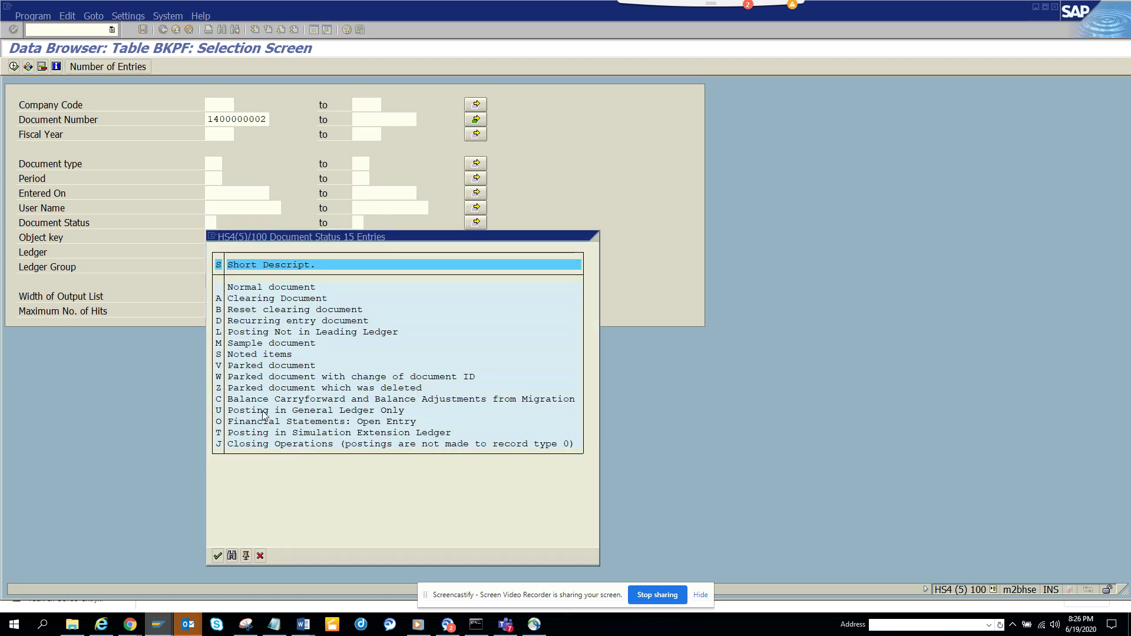
pyautogui.click(584, 235)
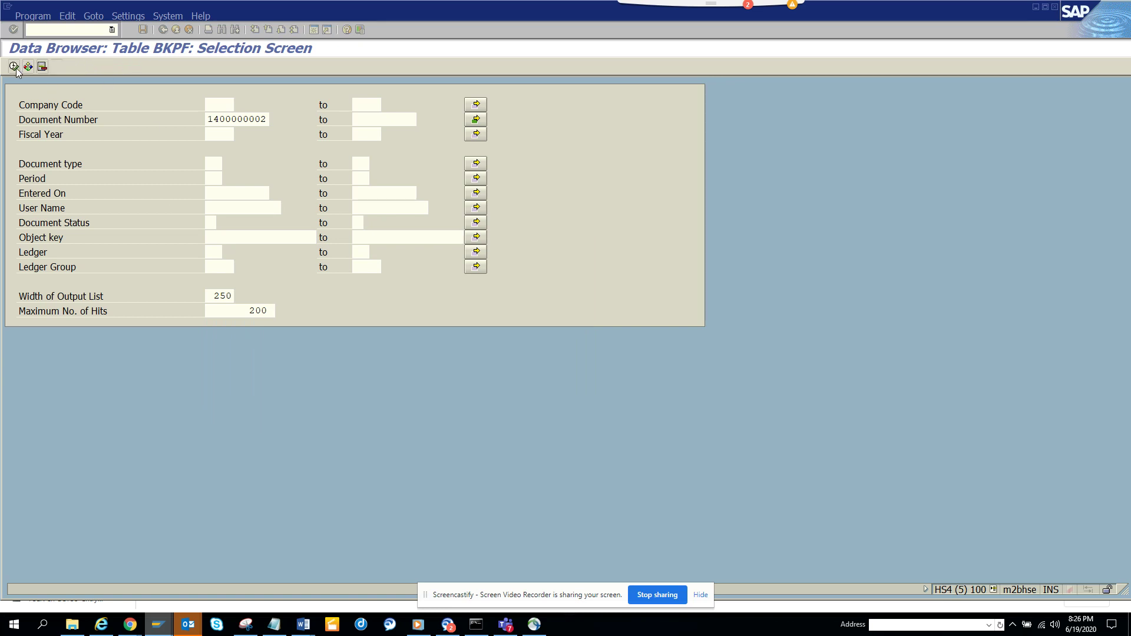
pyautogui.click(14, 66)
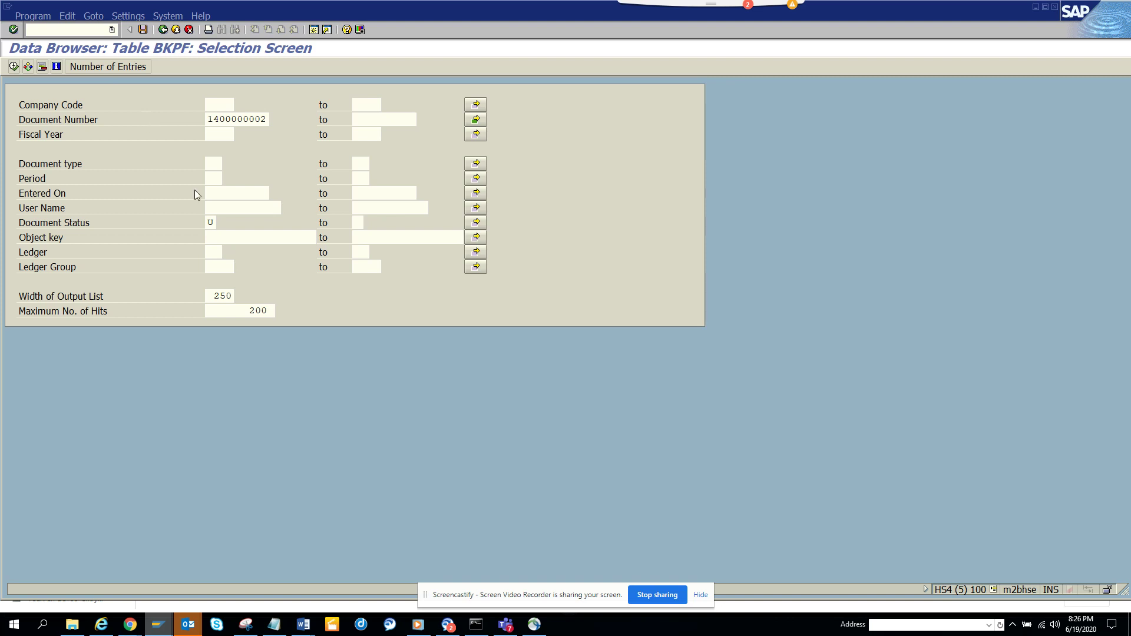
pyautogui.click(13, 66)
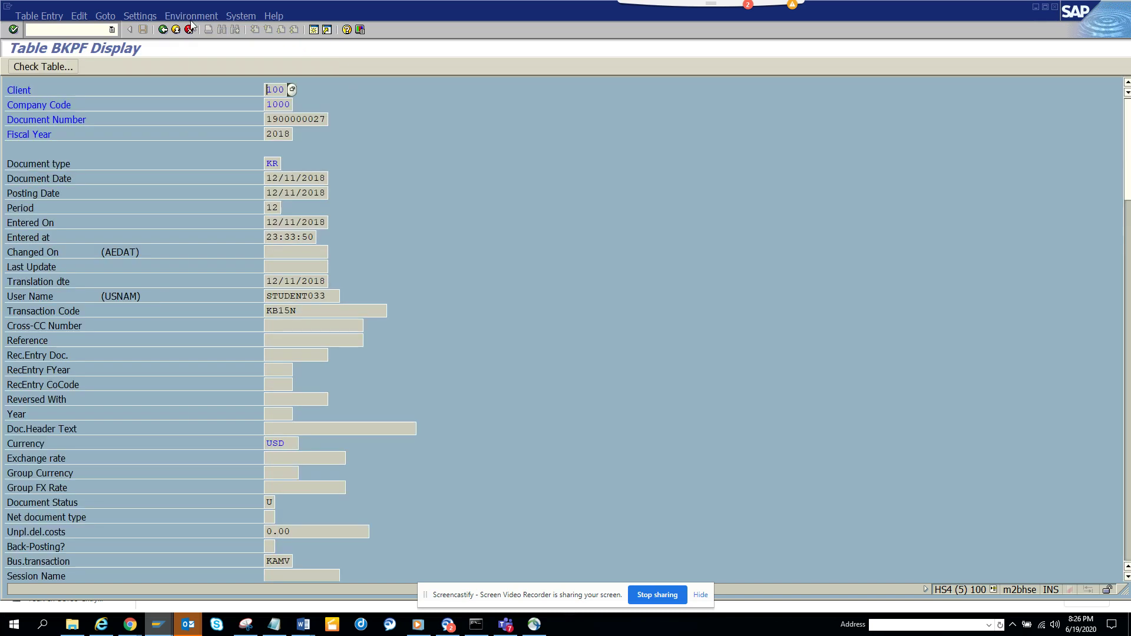
pyautogui.click(162, 29)
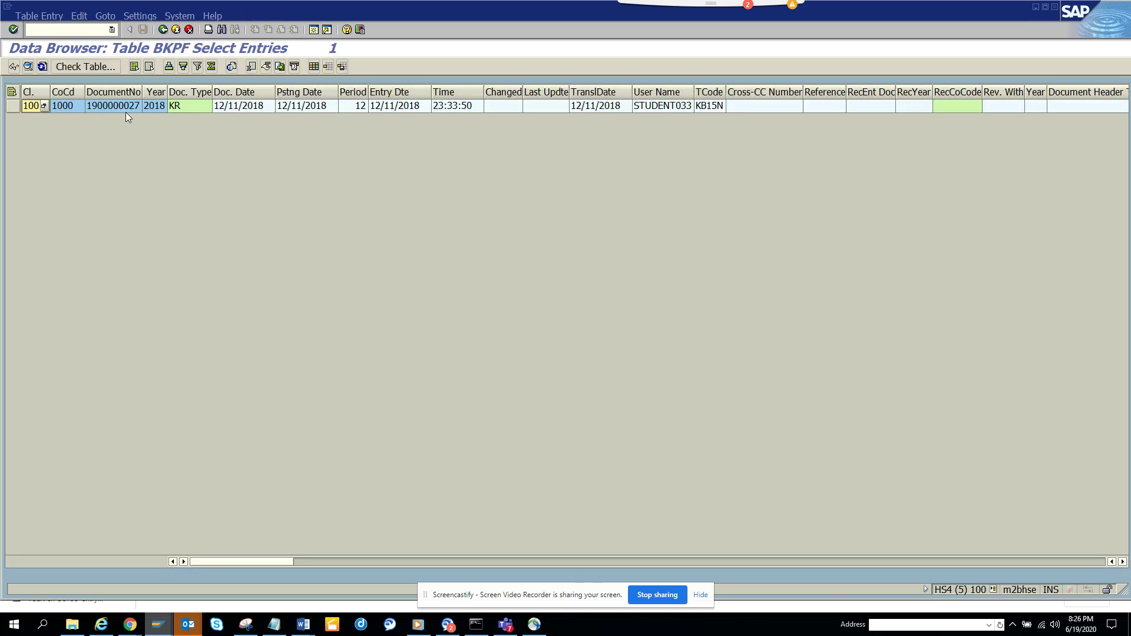
pyautogui.click(116, 105)
pyautogui.hotkey('alt', 'Tab')
pyautogui.hotkey('alt', 'Tab')
pyautogui.hotkey('alt', 'Tab')
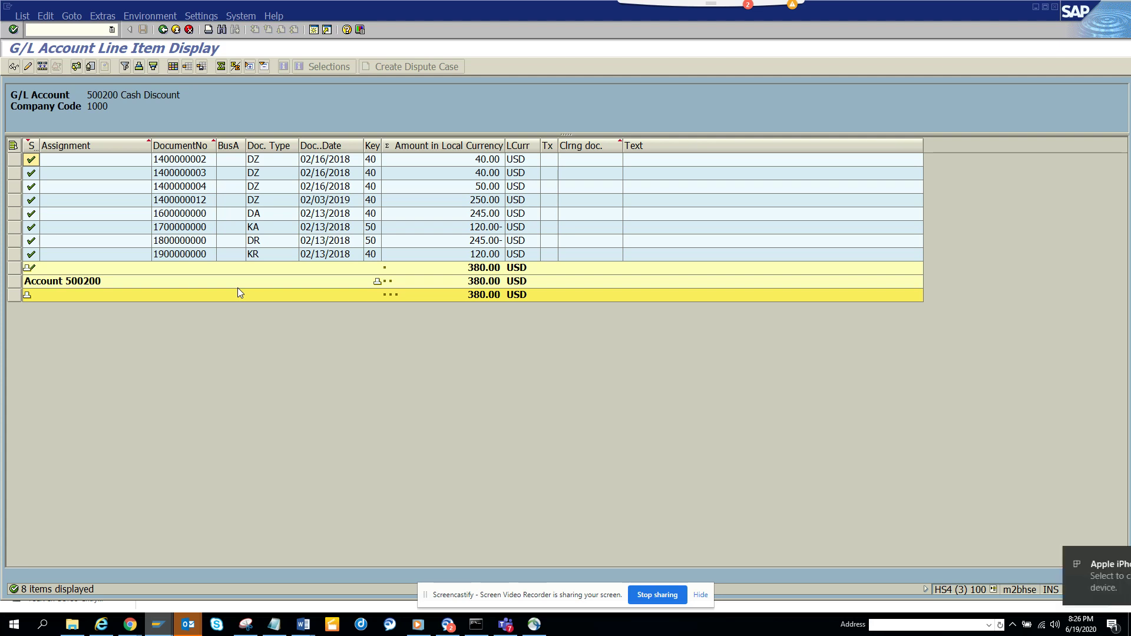
# Leave the BKPF result list for the selection screen and focus the Document Status field
pyautogui.hotkey('alt', 'Tab')
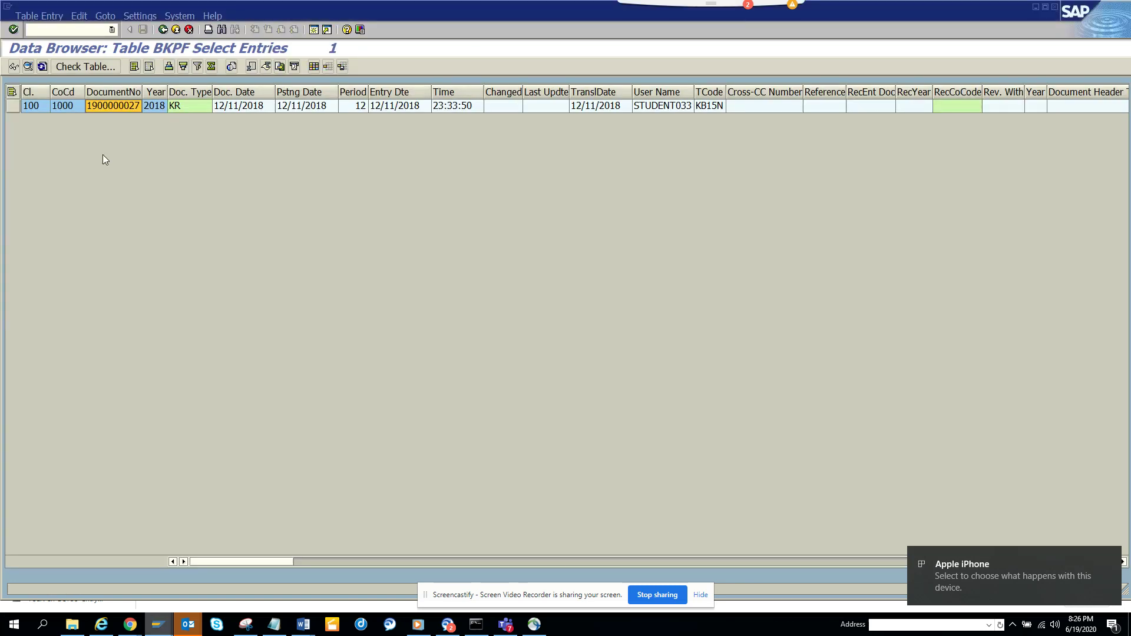
pyautogui.click(162, 29)
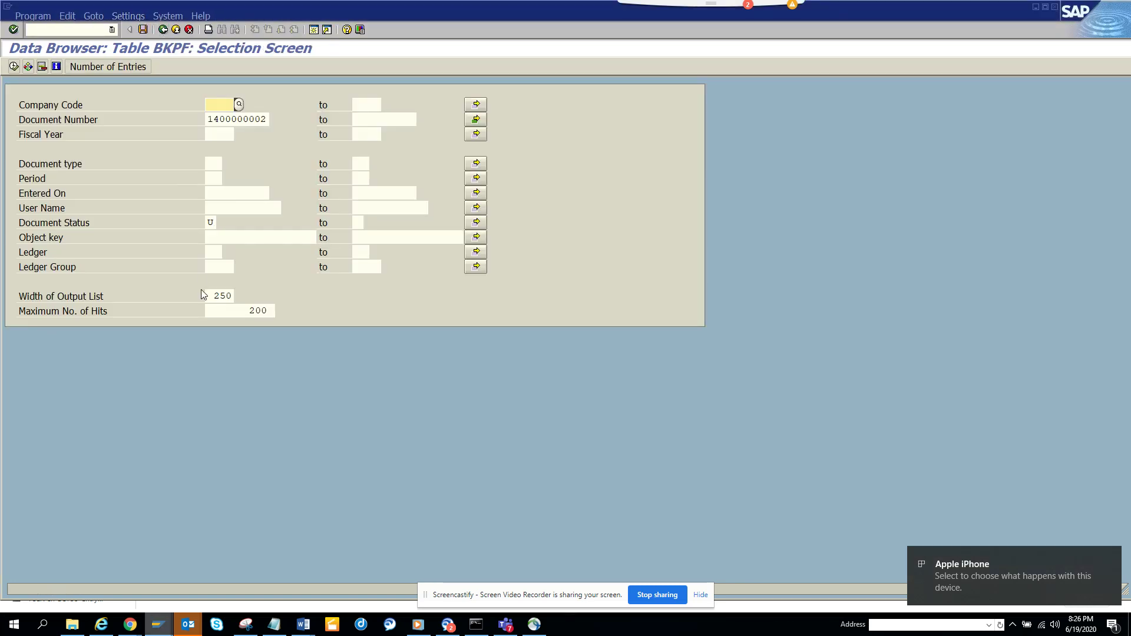
pyautogui.click(216, 223)
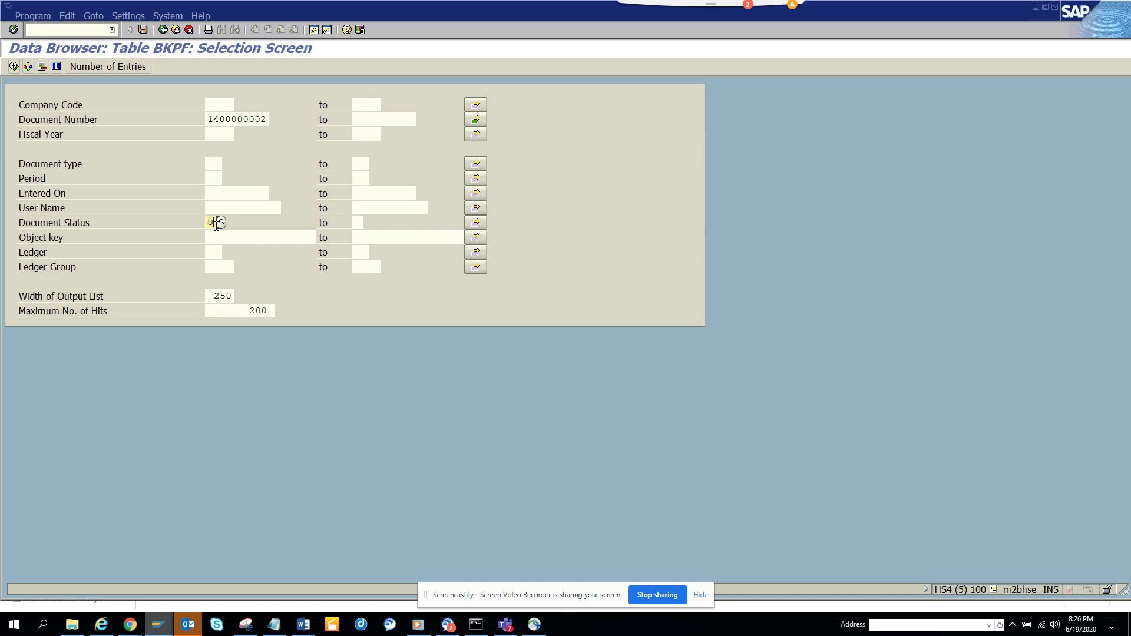